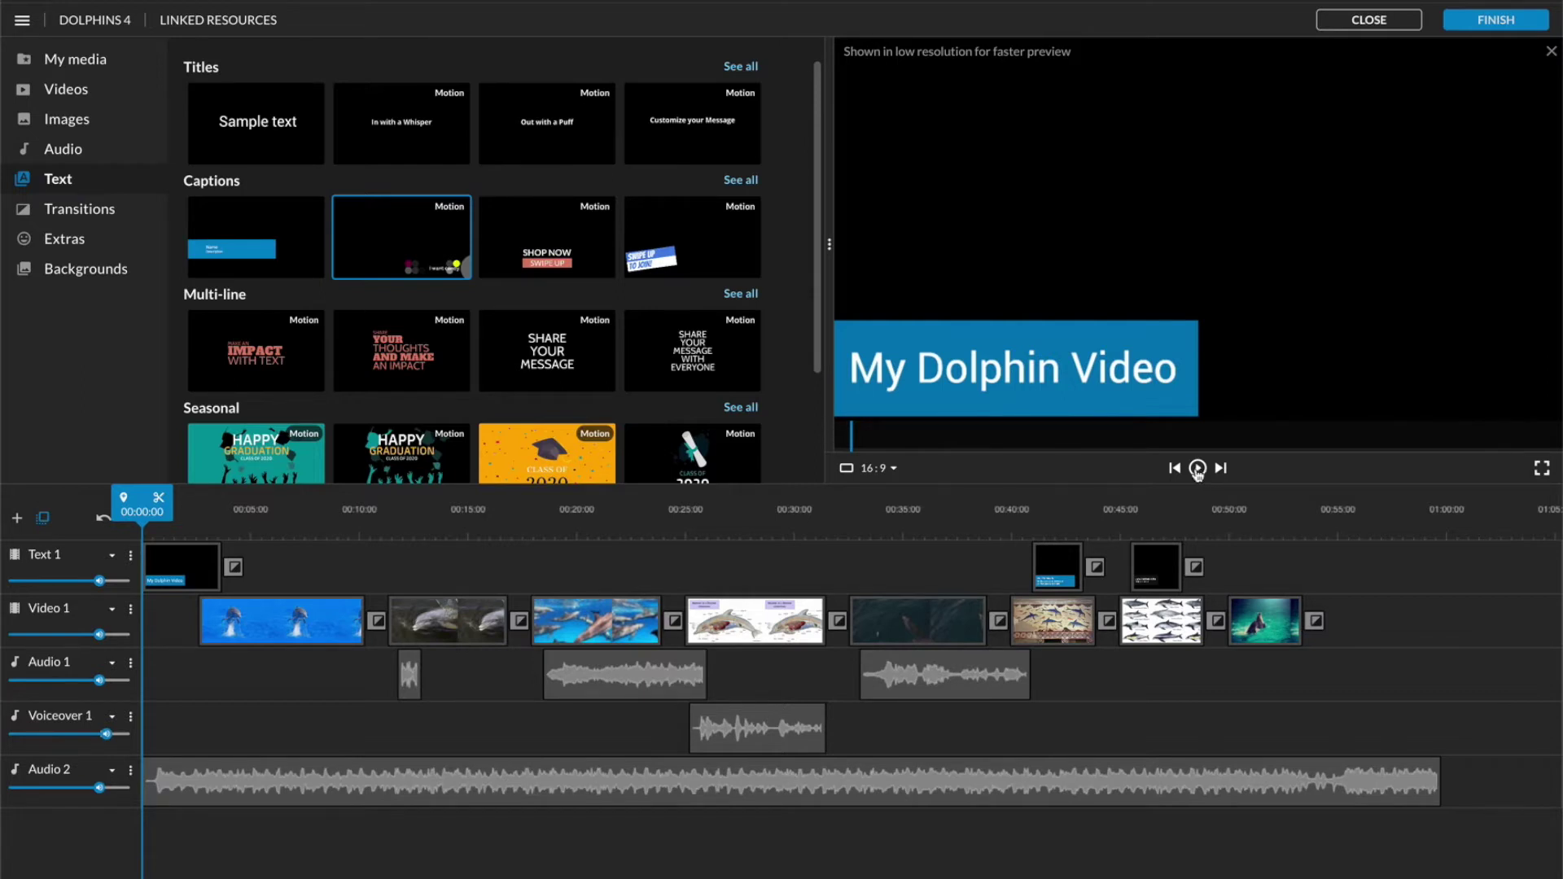
Review the slideshow, then drop the second Captions template on Text 1 after the last clip
left_click(1197, 468)
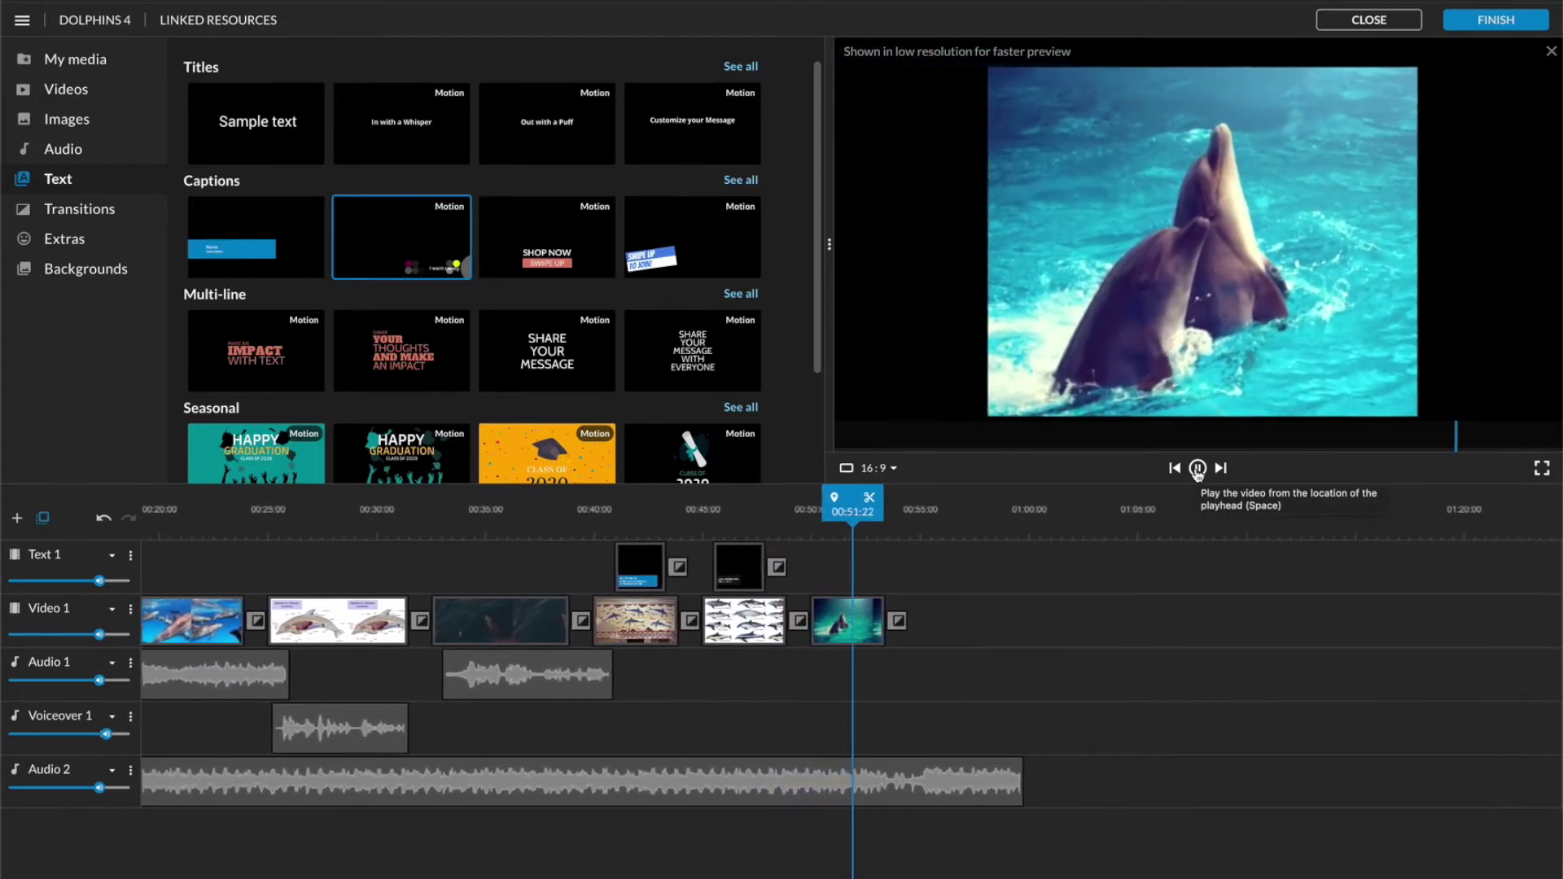
left_click(1197, 468)
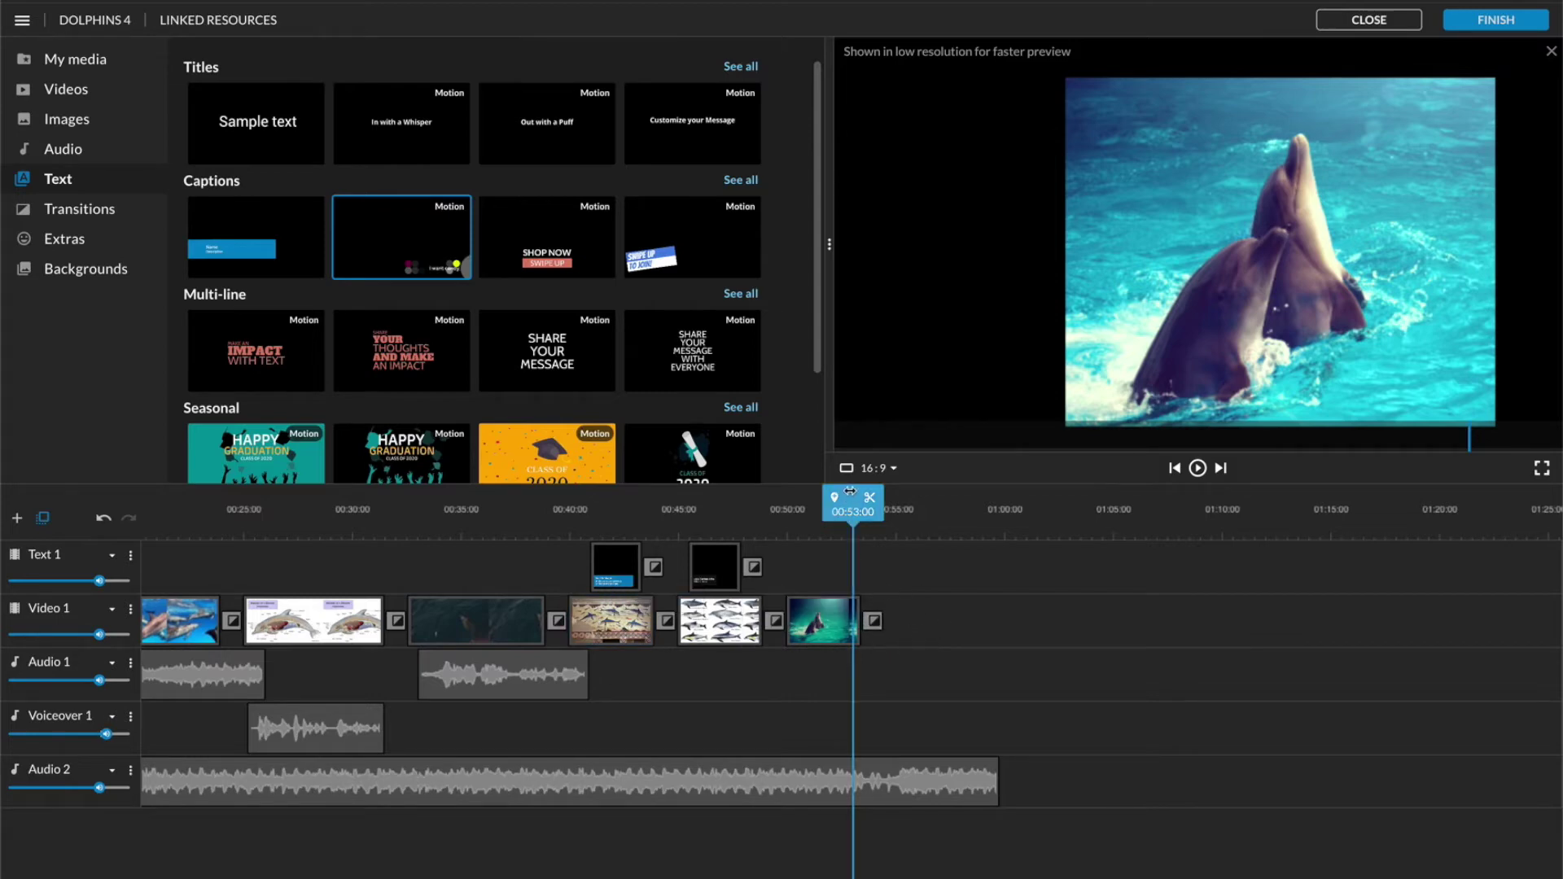
left_click_drag(851, 490, 884, 500)
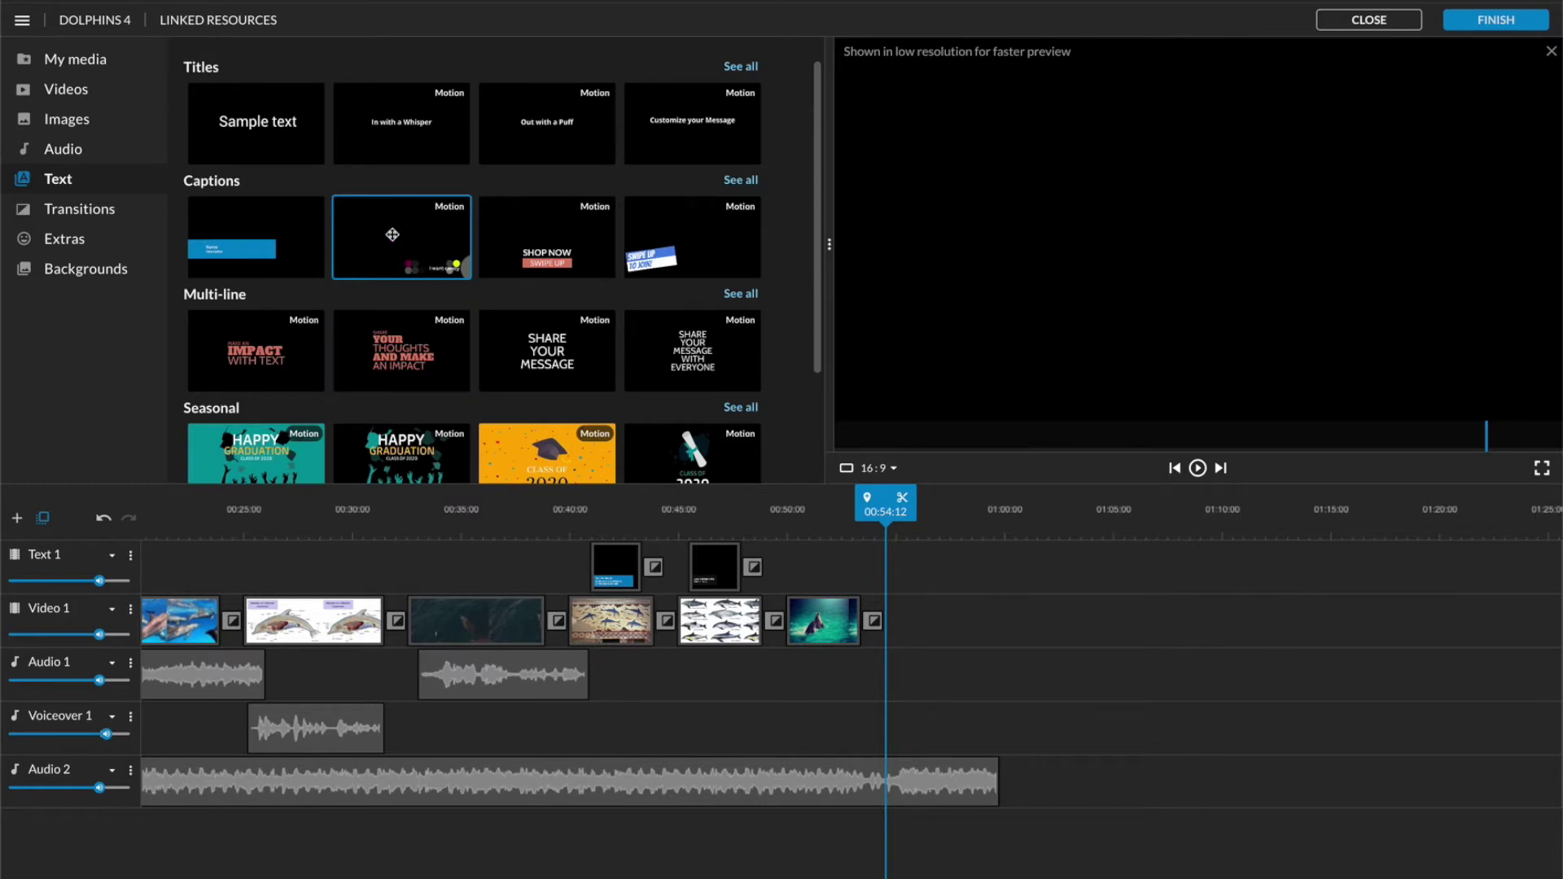
left_click_drag(393, 237, 888, 589)
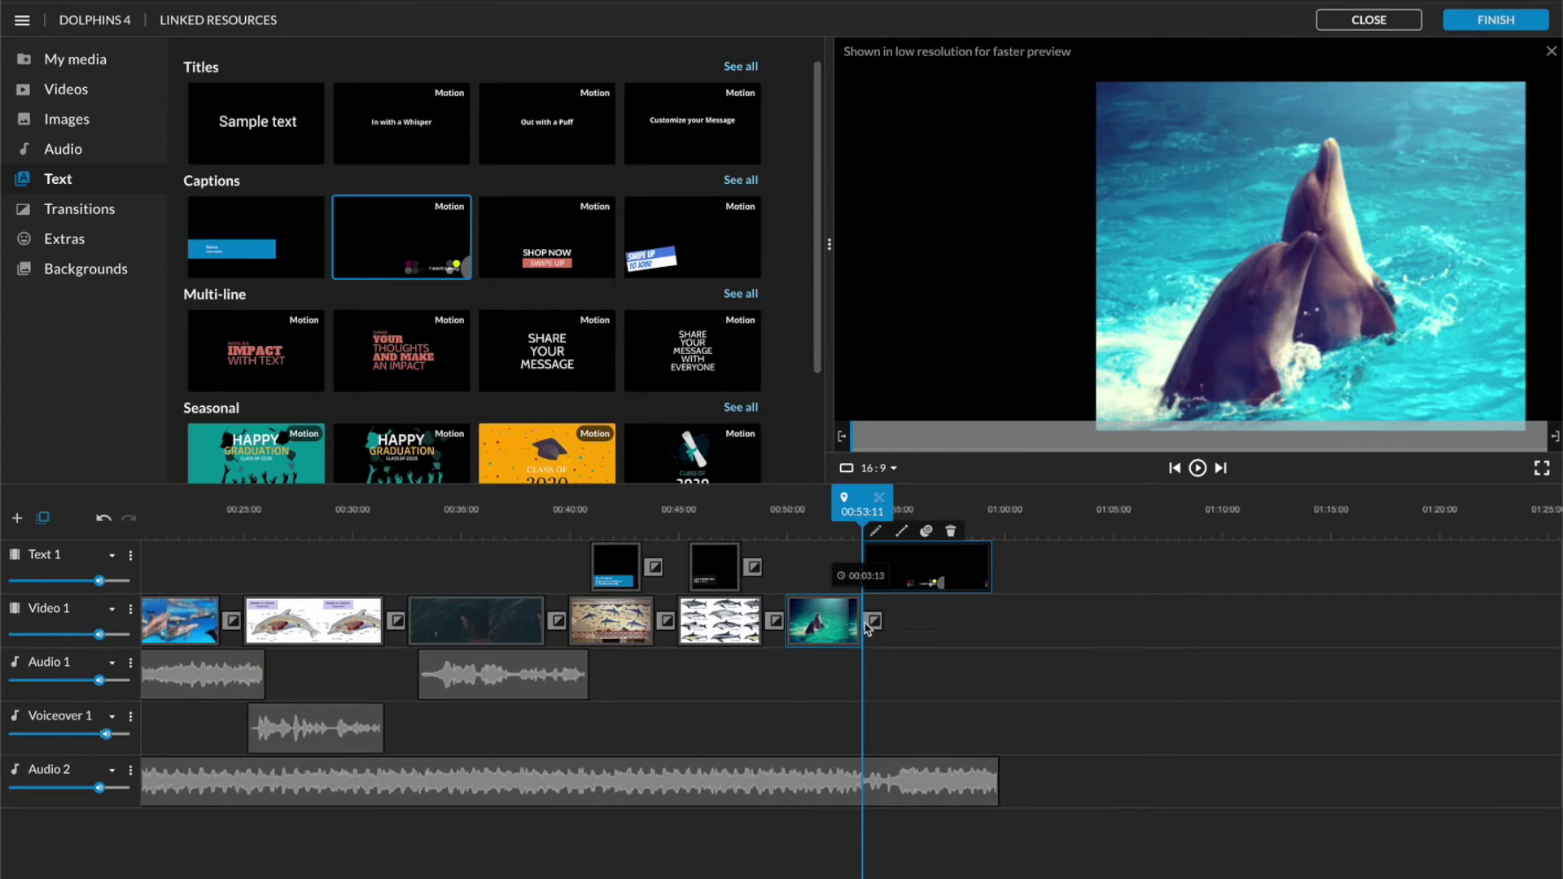
Replace the caption's 'I want candy.' text with 'Thanks for watching!'
double_click(905, 572)
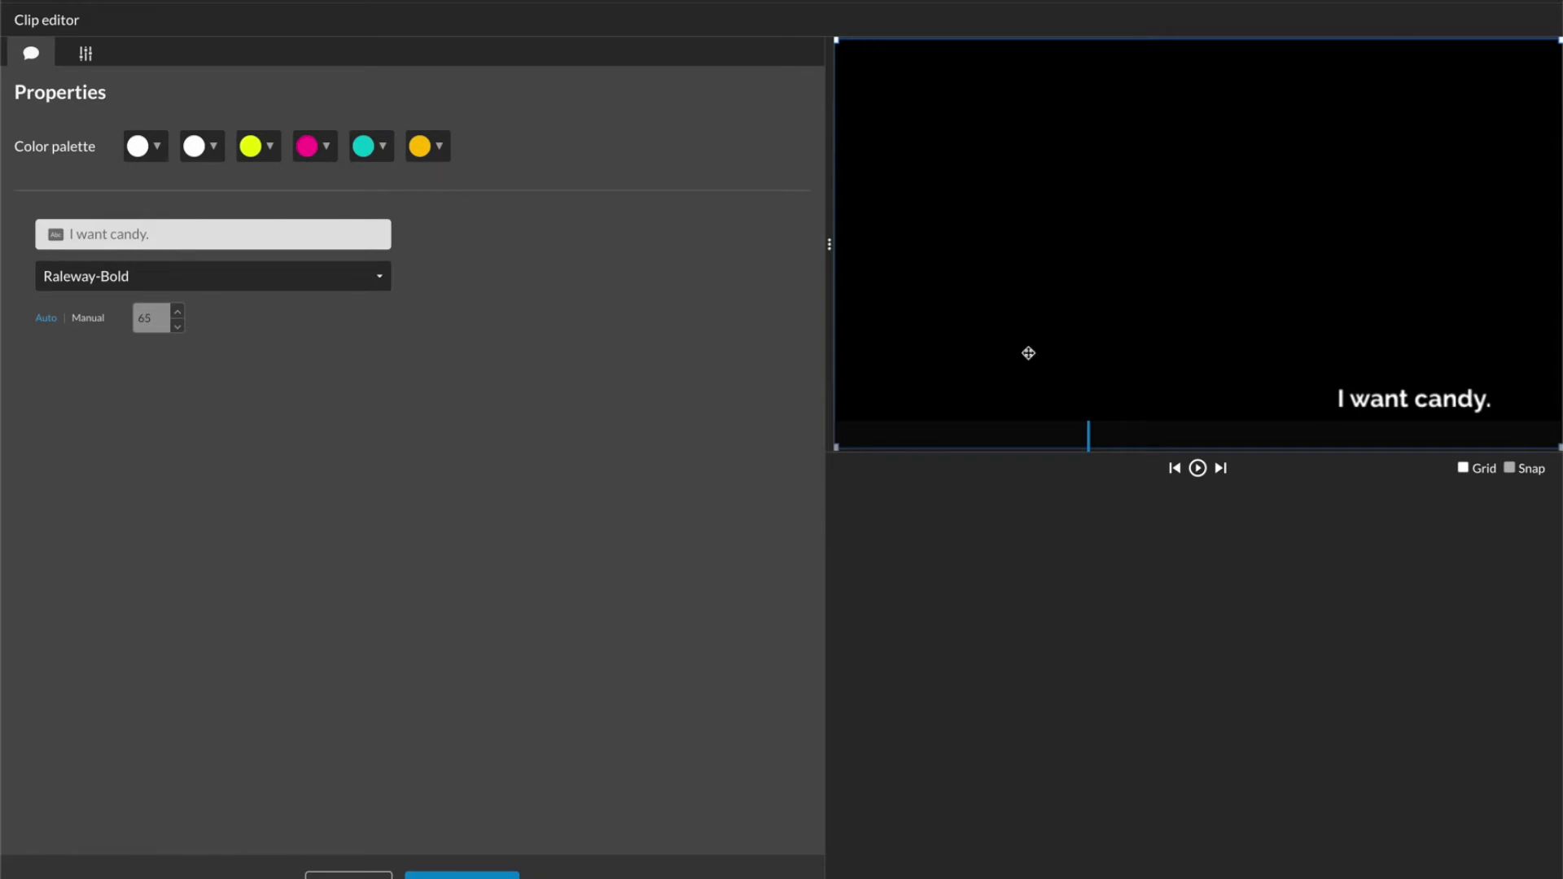
left_click(171, 241)
type("tnhan")
key("BackSpace")
key("BackSpace")
key("BackSpace")
key("BackSpace")
key("BackSpace")
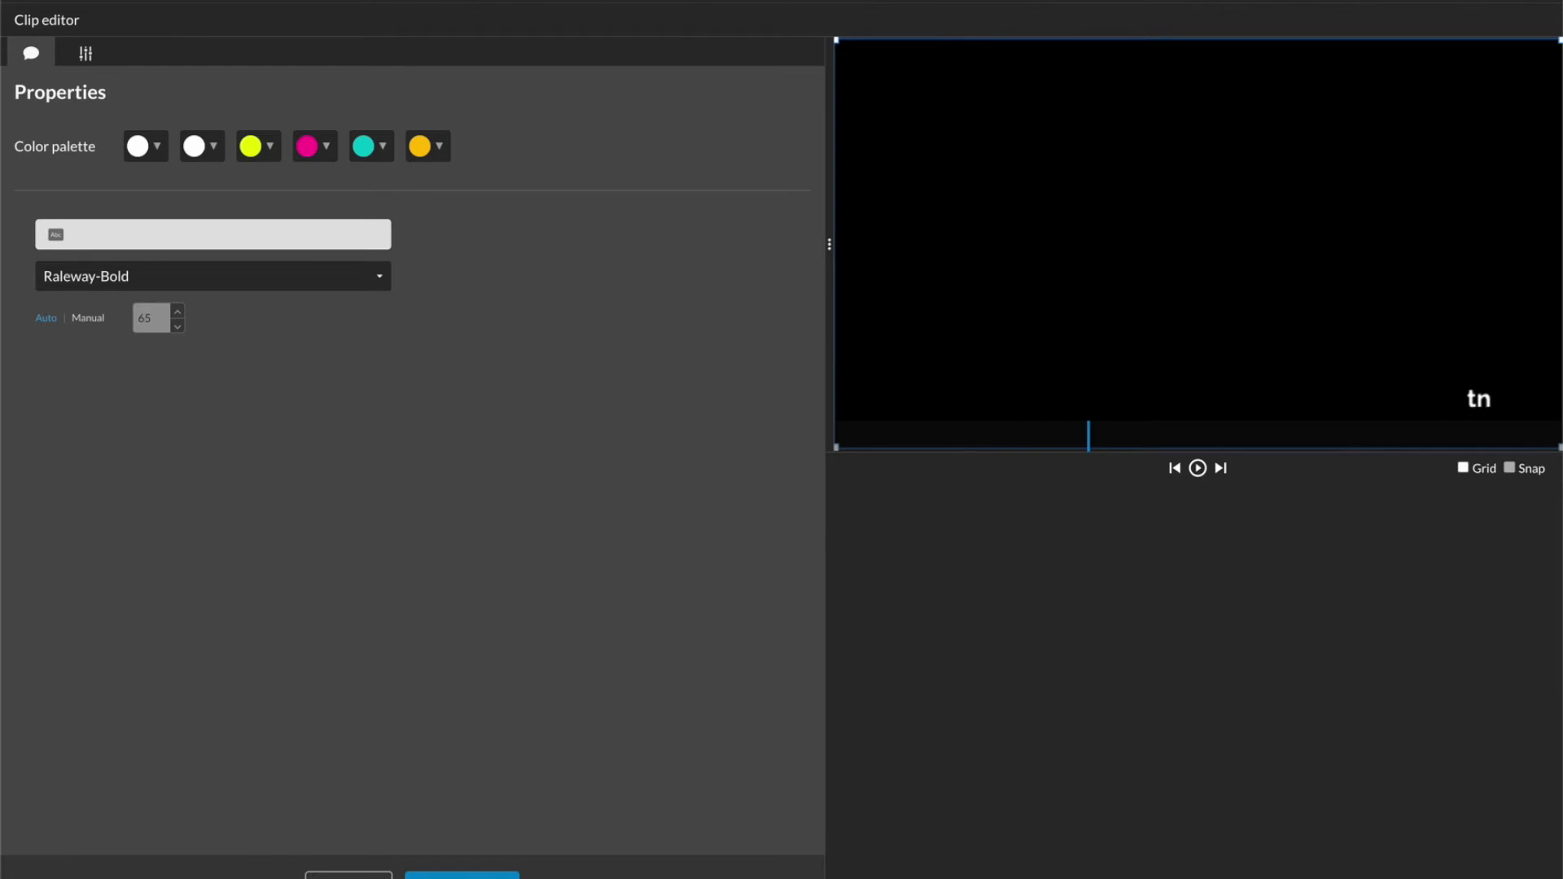
type("Thanks for watching.")
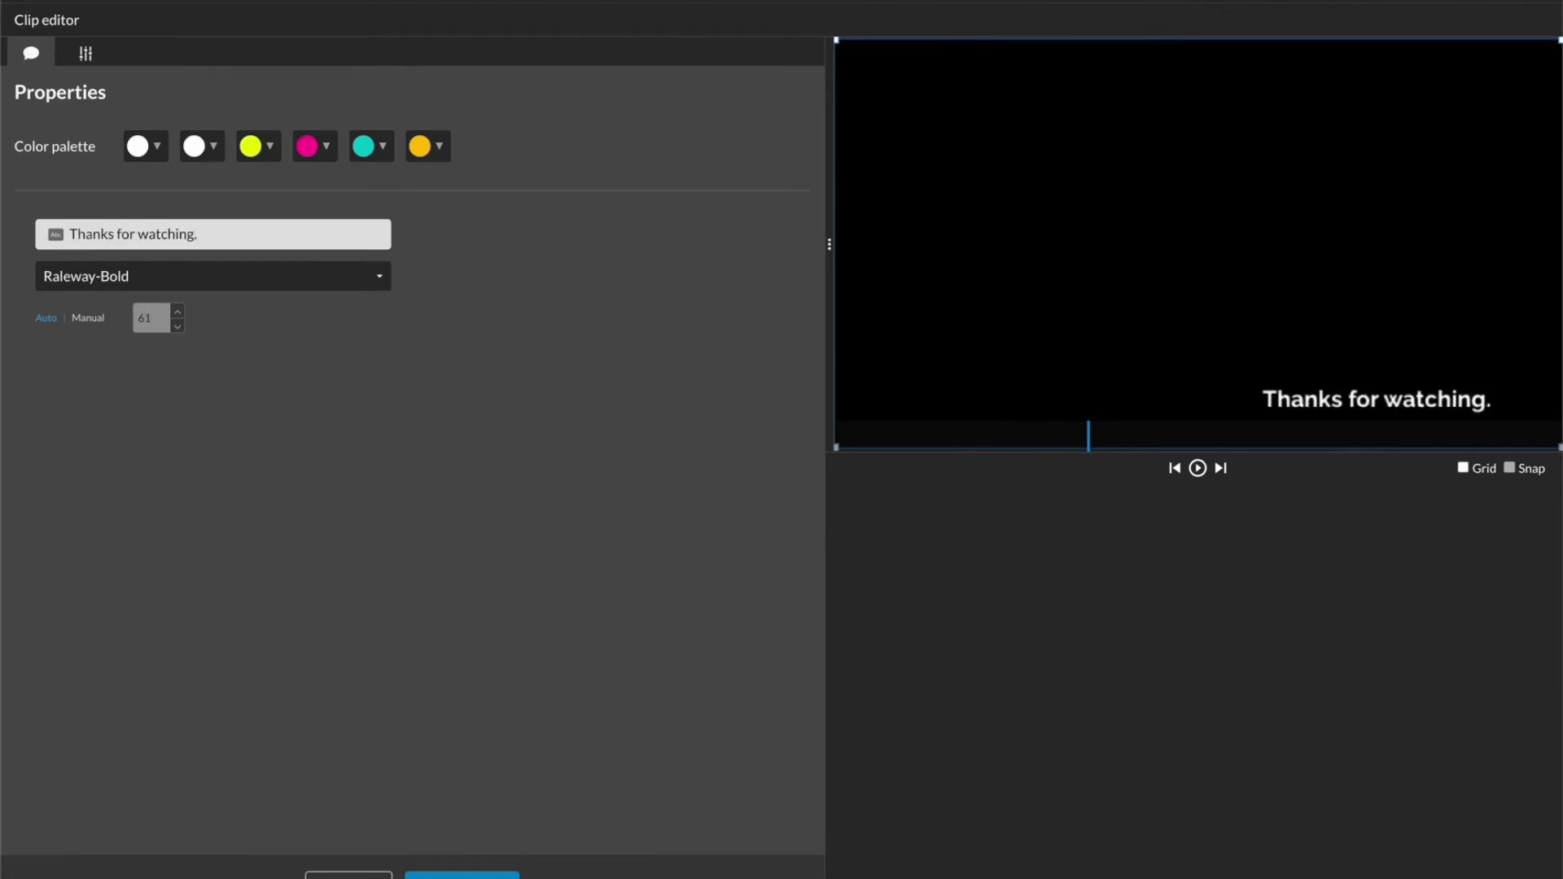
key("BackSpace")
type("!")
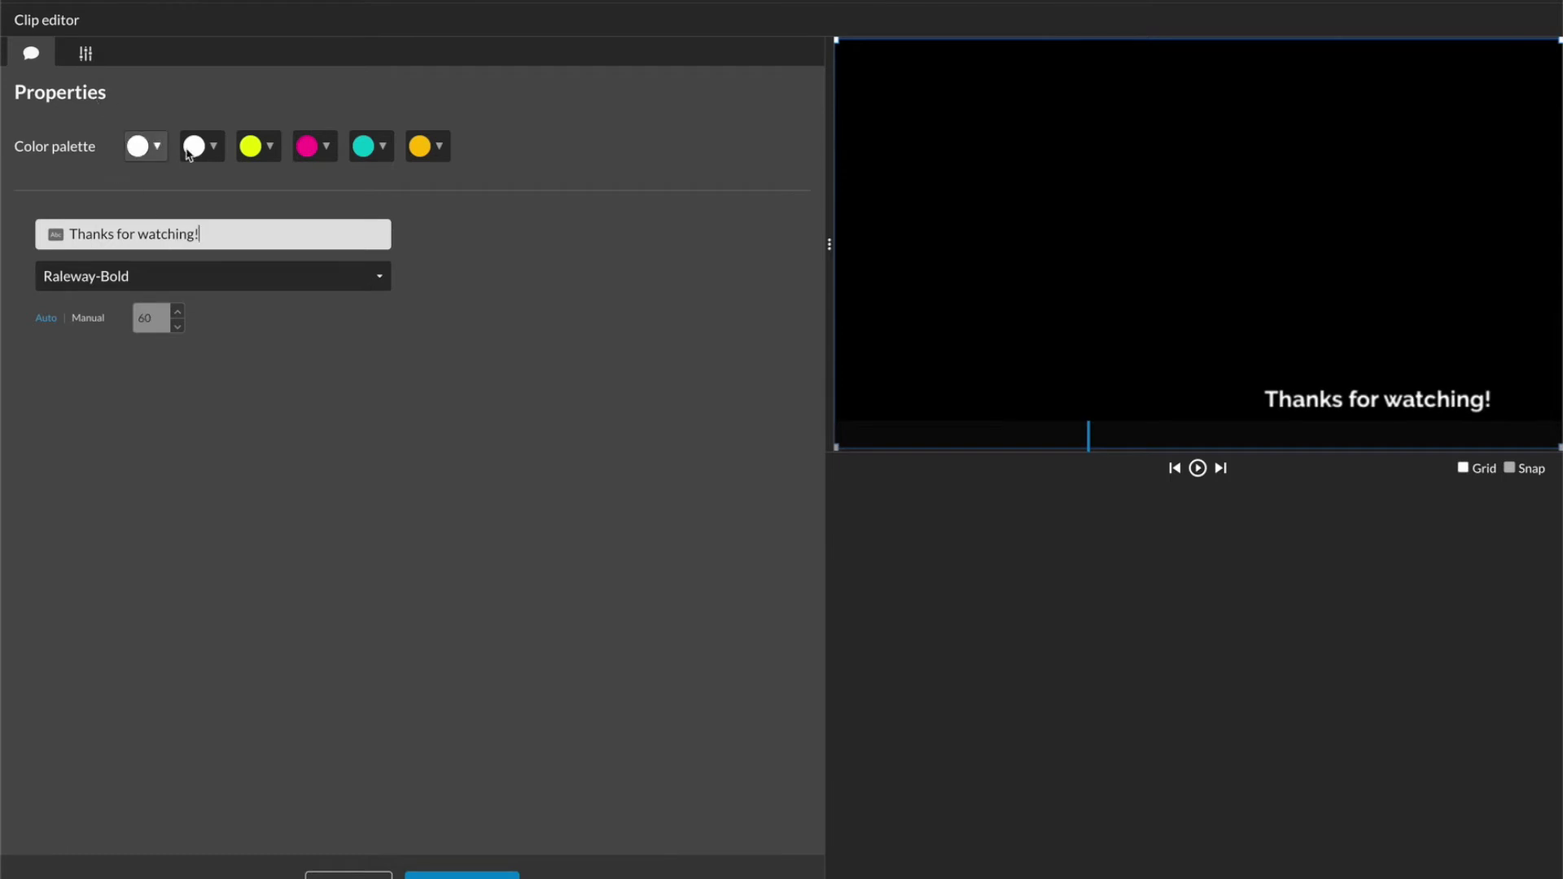
Preview the caption animation from the start of the video
left_click(1172, 469)
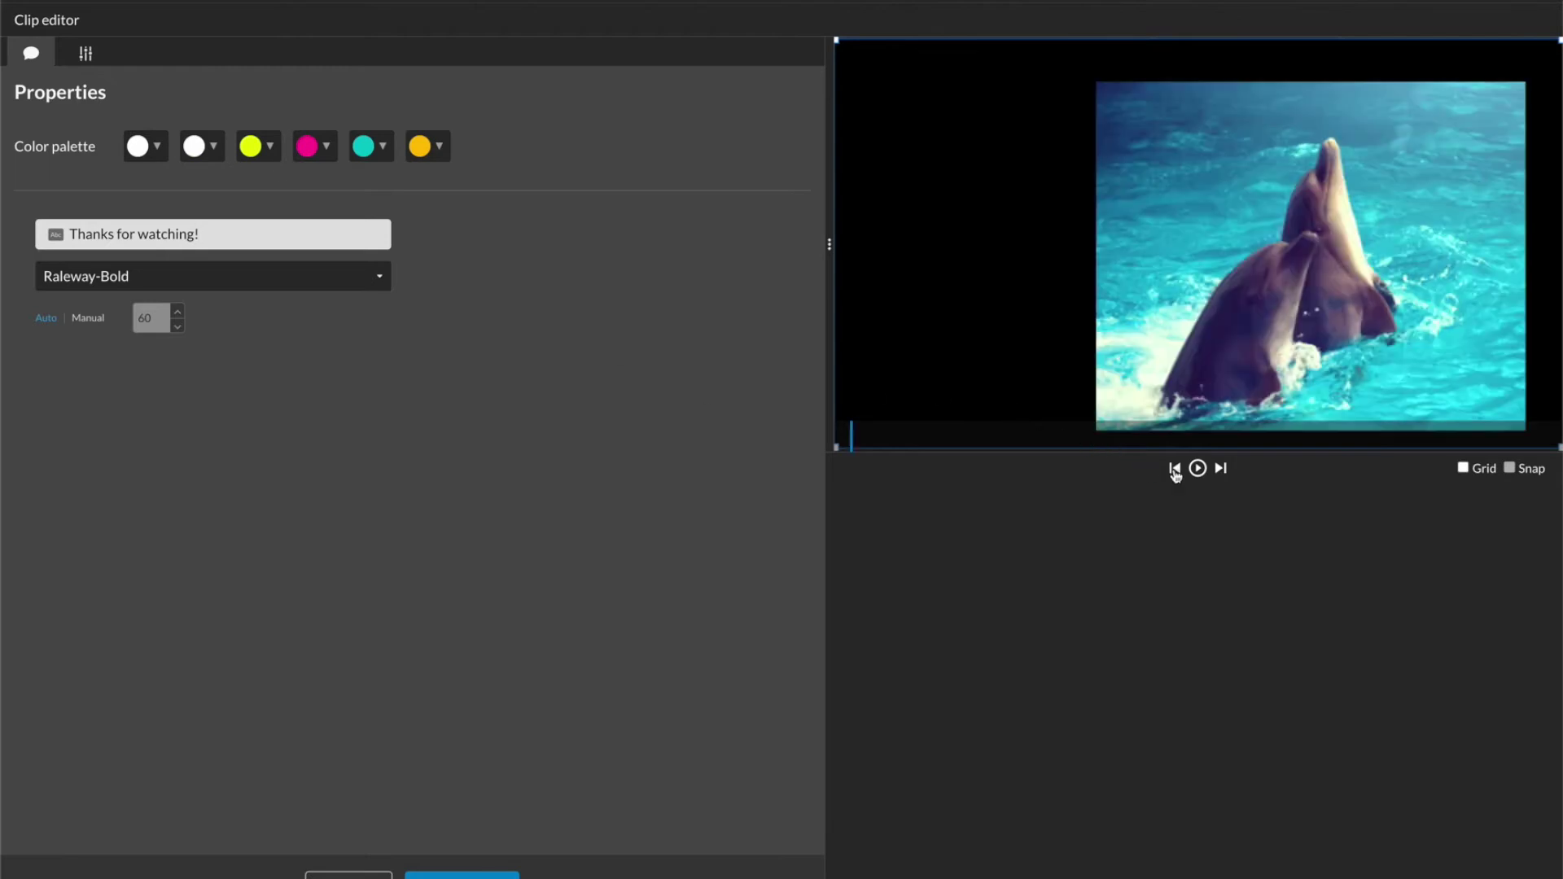
left_click(1193, 472)
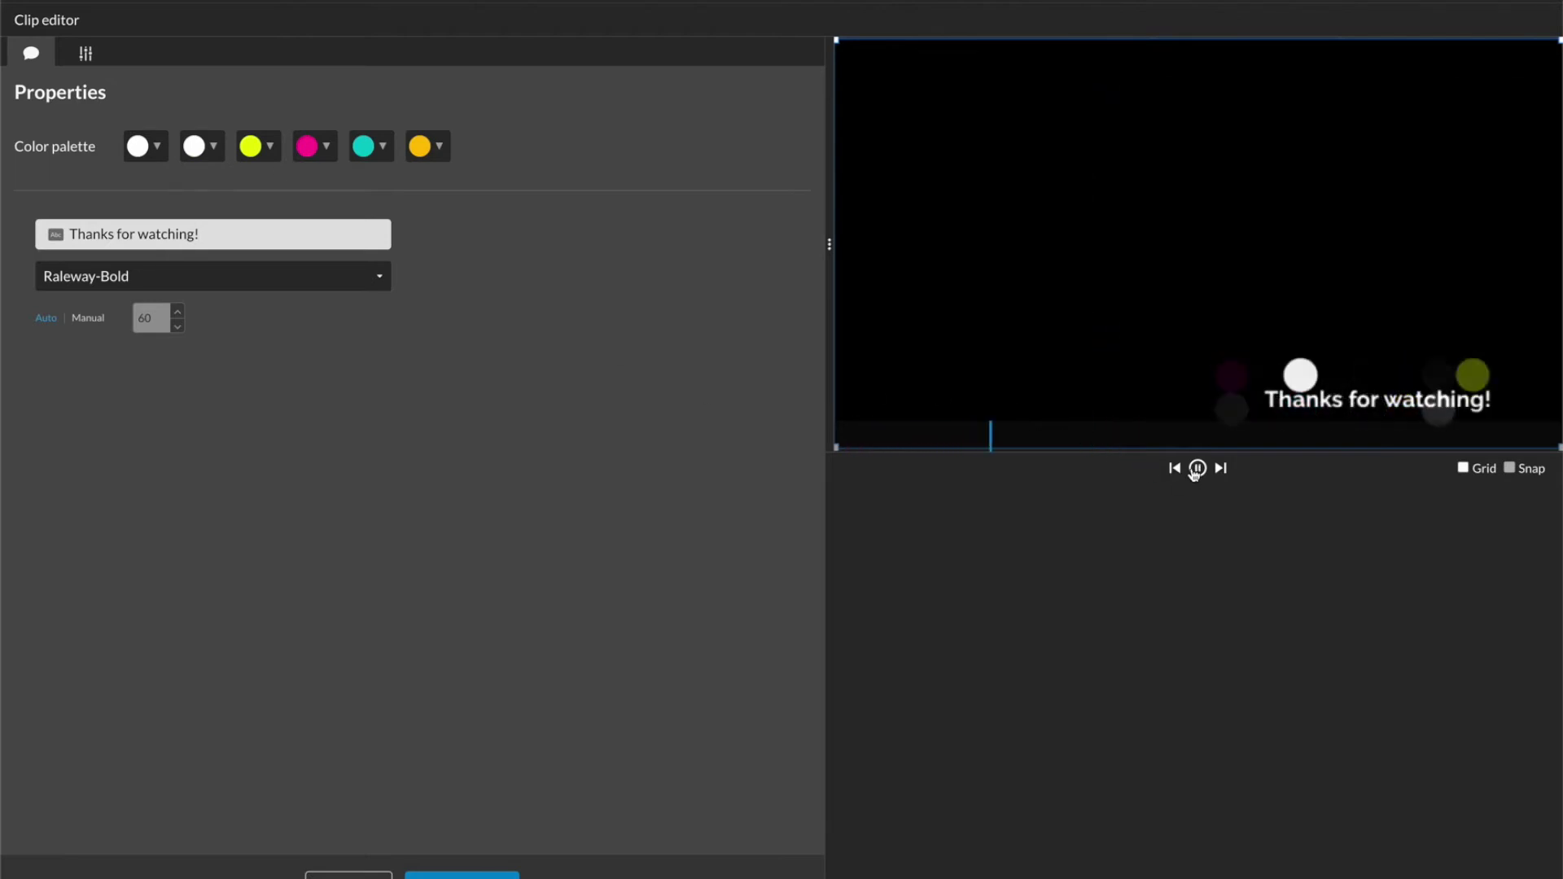
left_click(1196, 470)
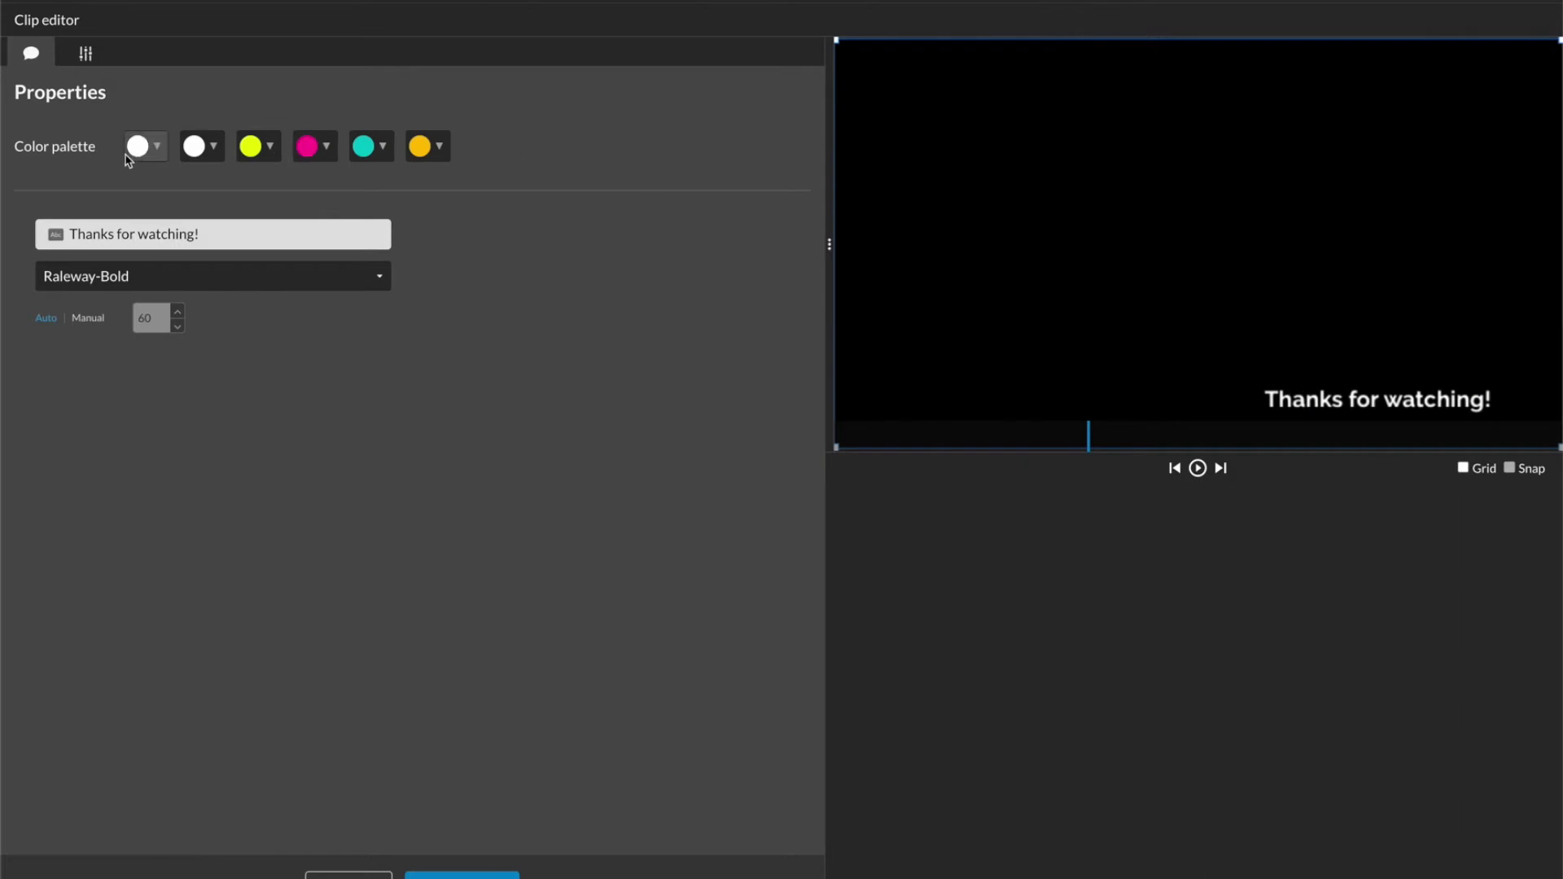
Make the caption text blue, with light blue and dark blue as the second and third colours
left_click(152, 154)
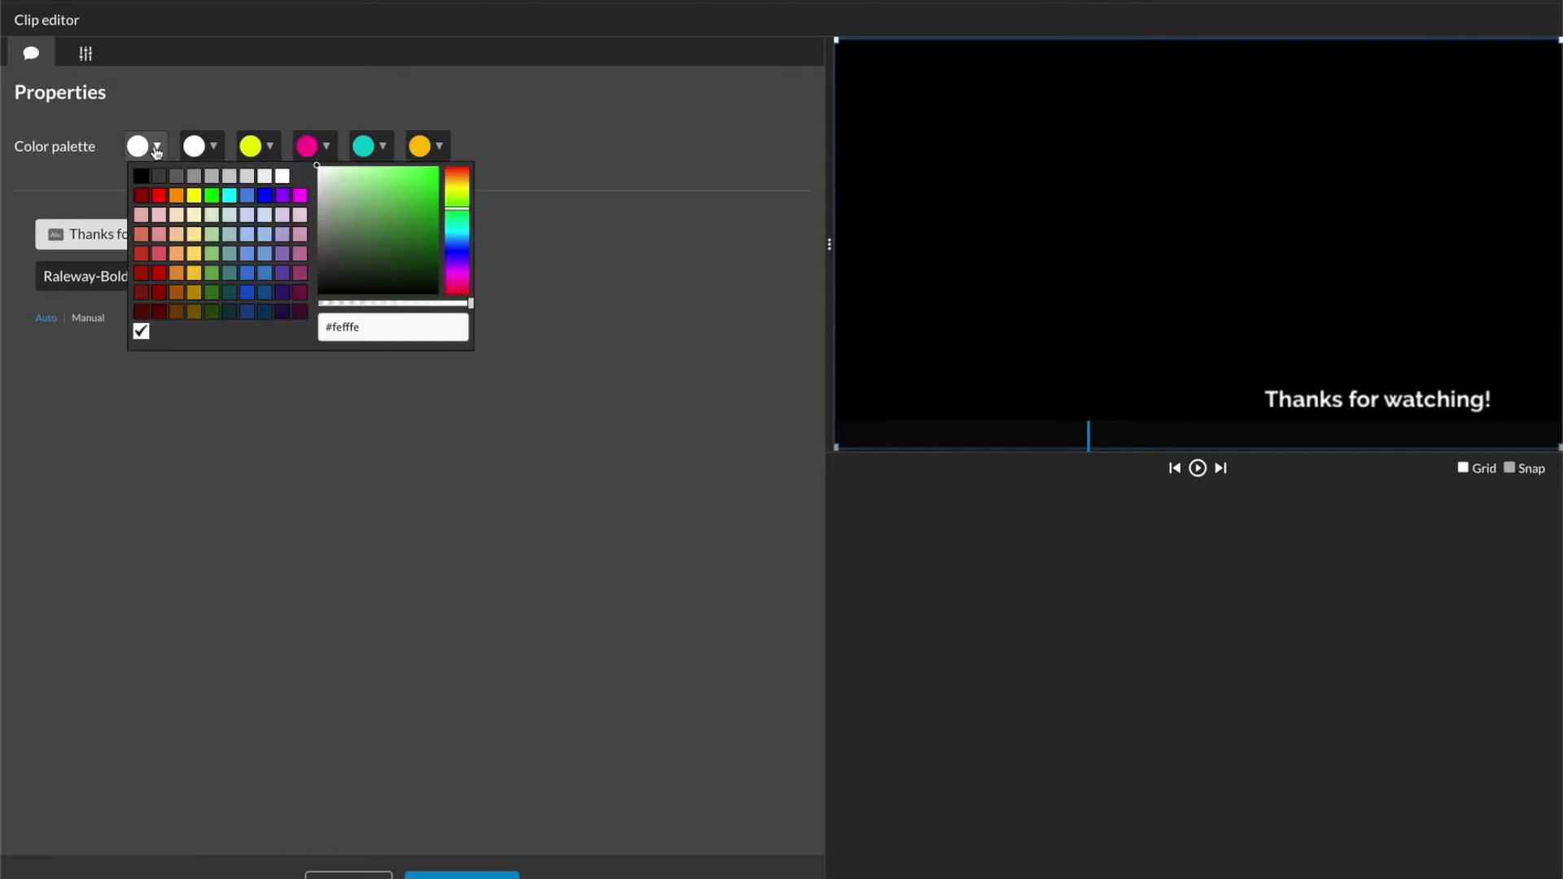
left_click(244, 199)
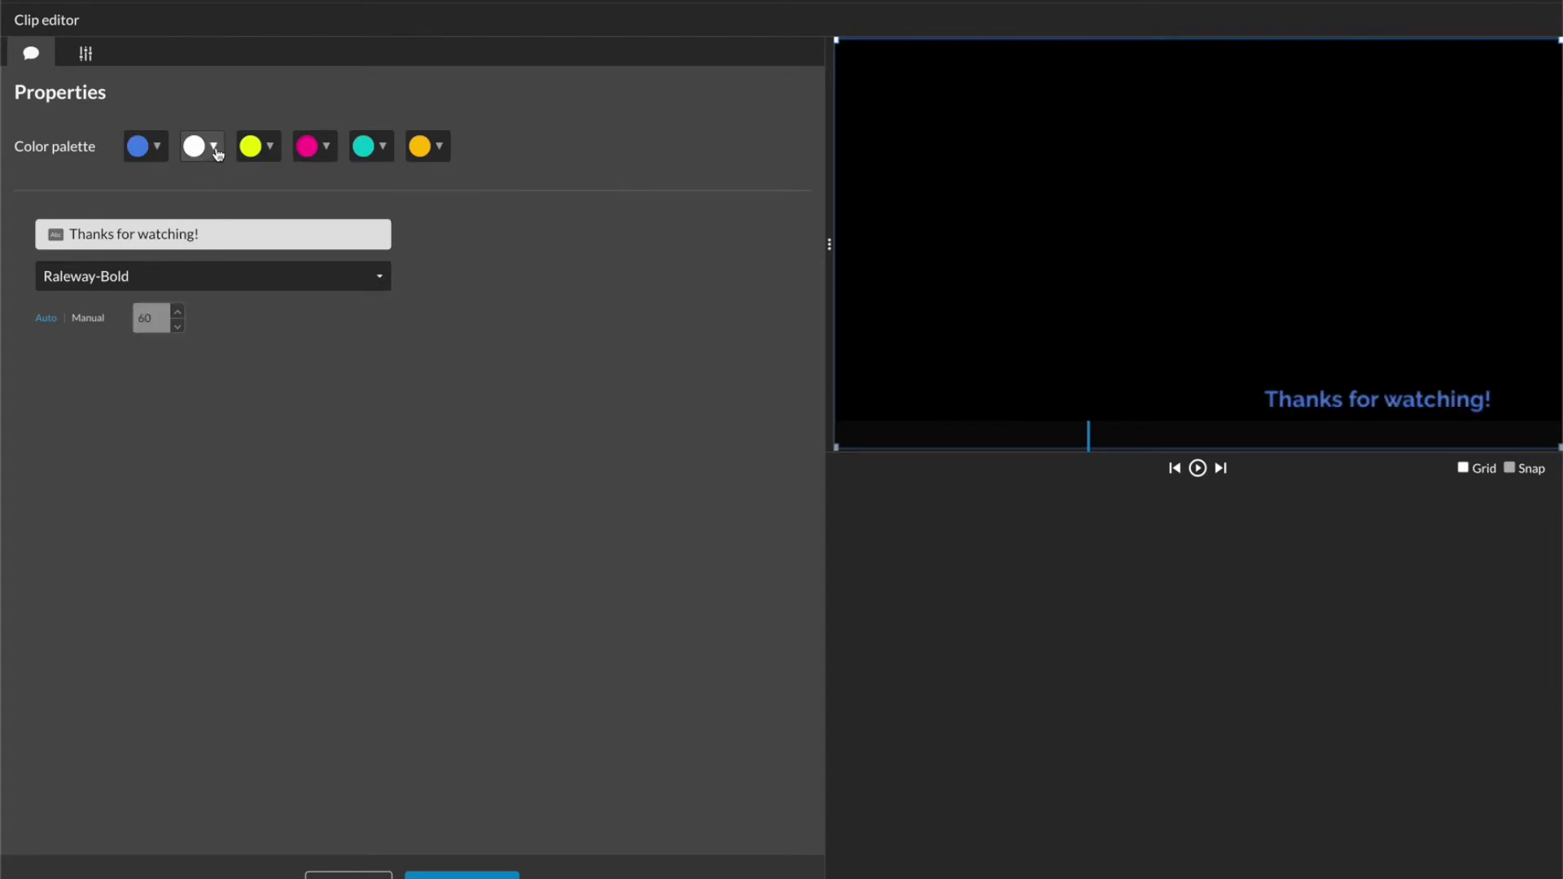
left_click(217, 151)
left_click(297, 236)
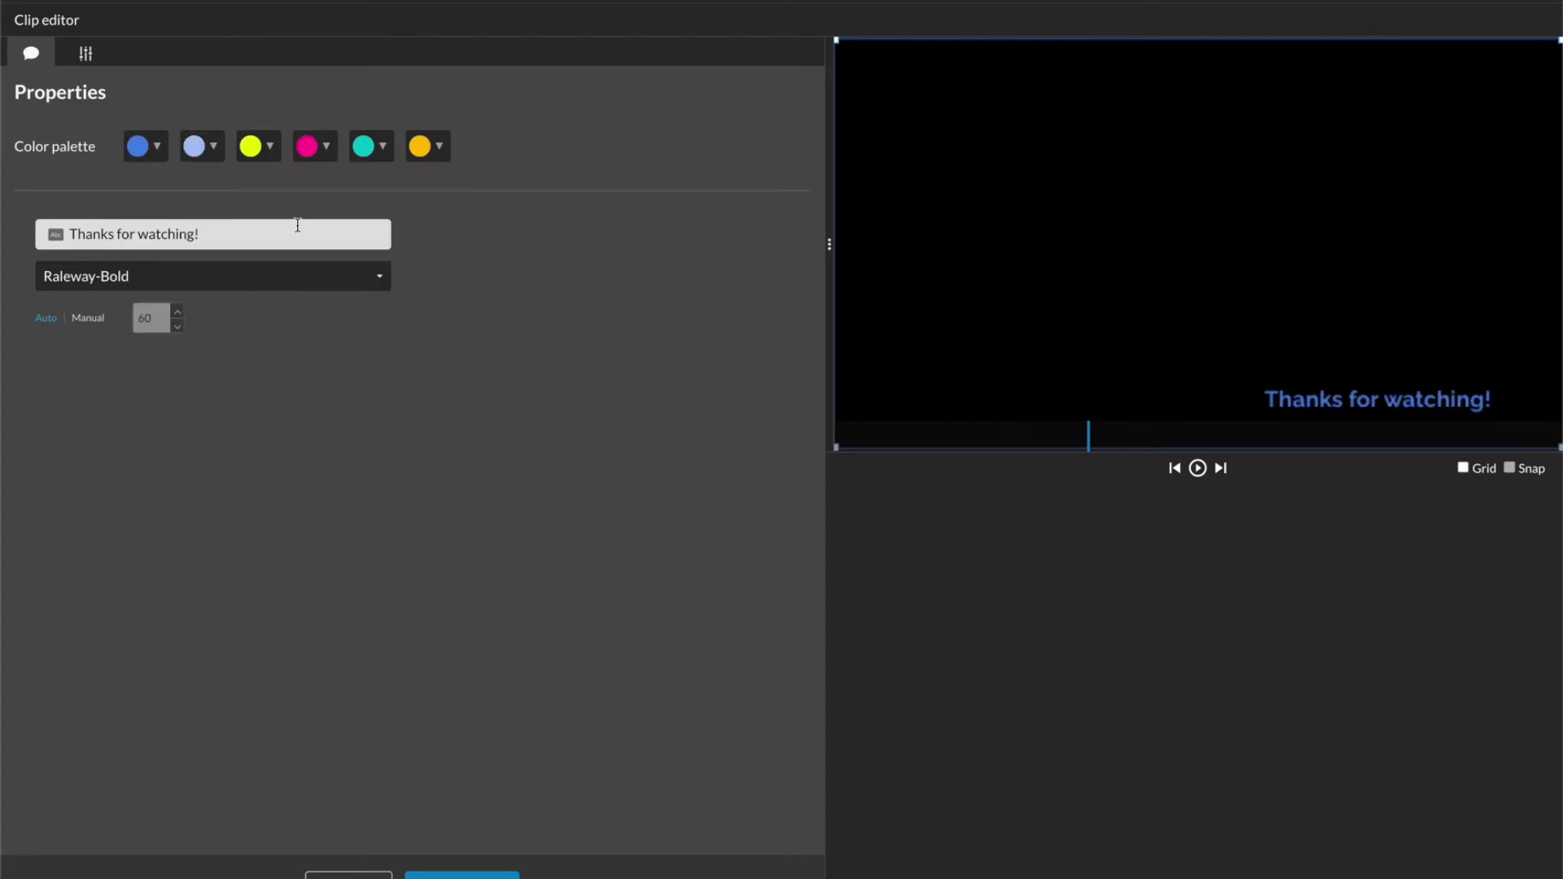
left_click(274, 151)
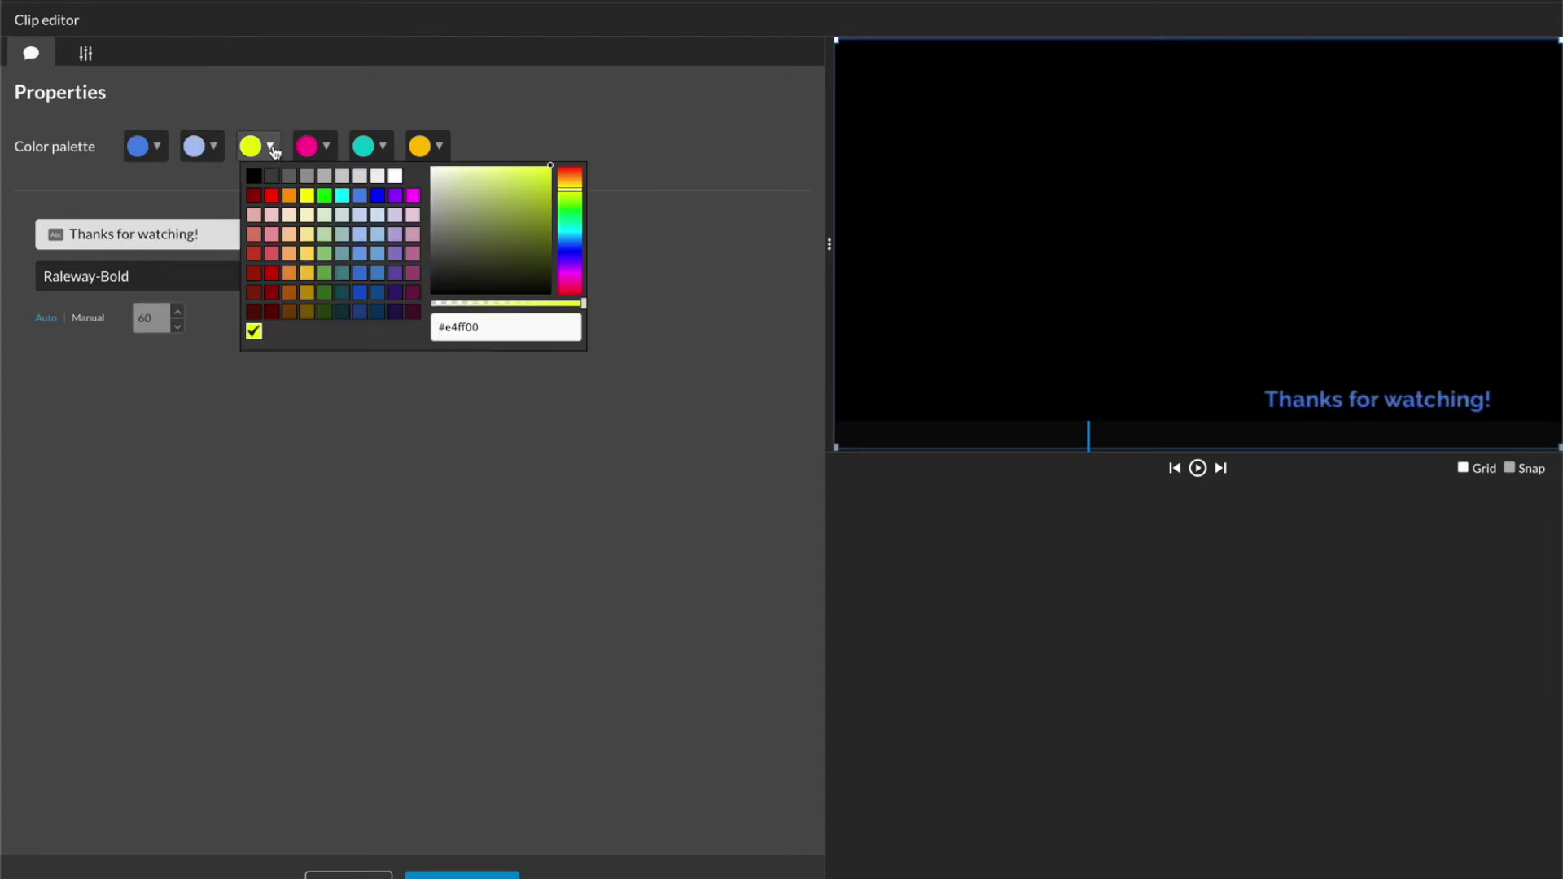
left_click(359, 292)
Set the fourth, fifth and sixth palette colours to dark navy, gray and dark indigo
left_click(320, 148)
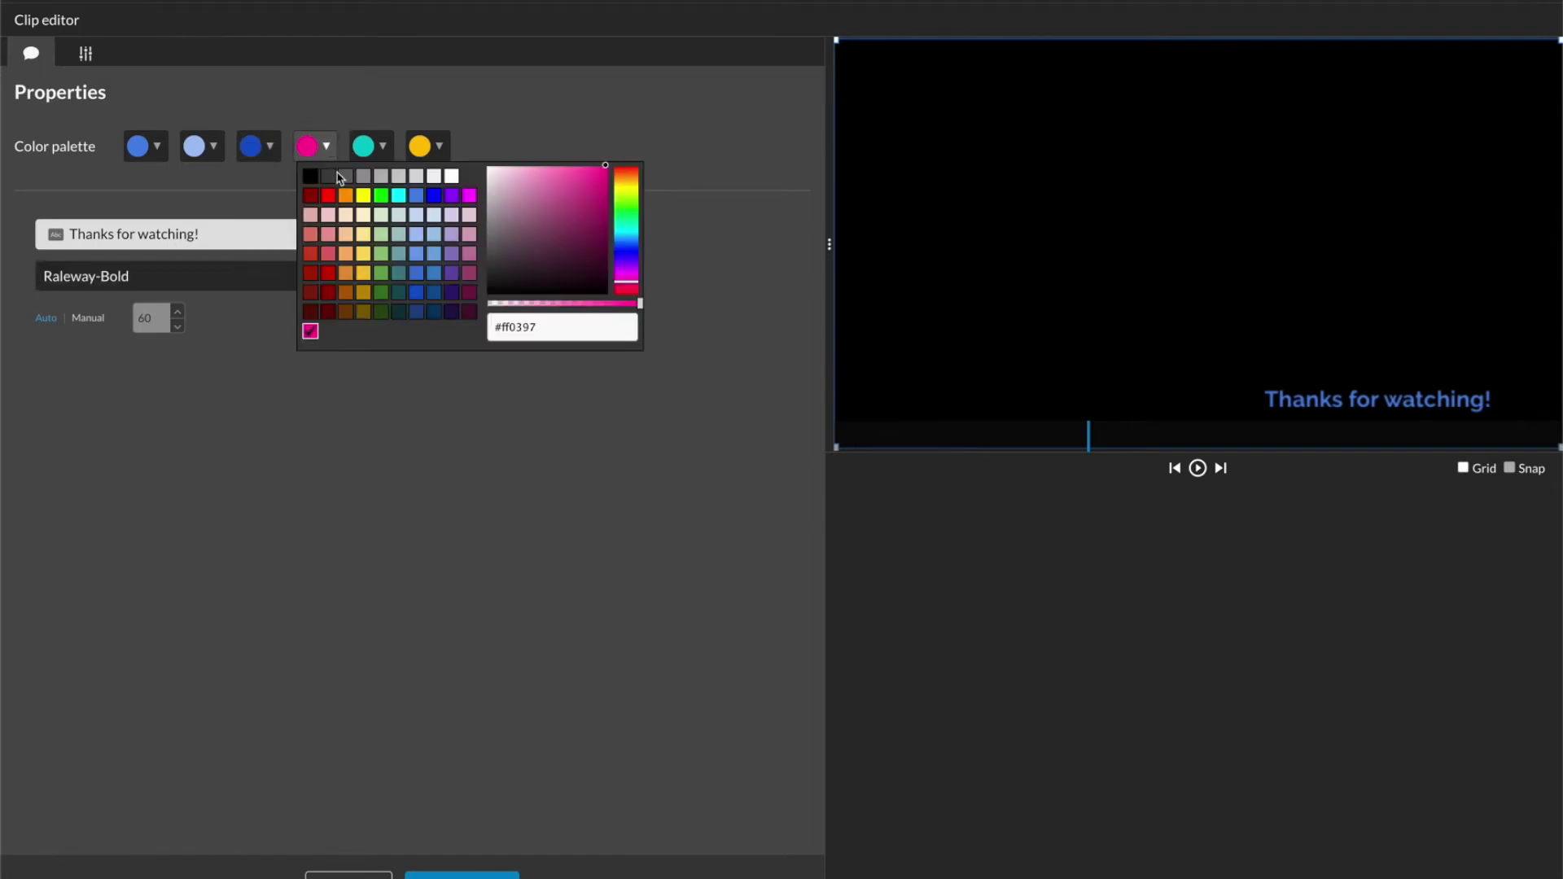
left_click(433, 311)
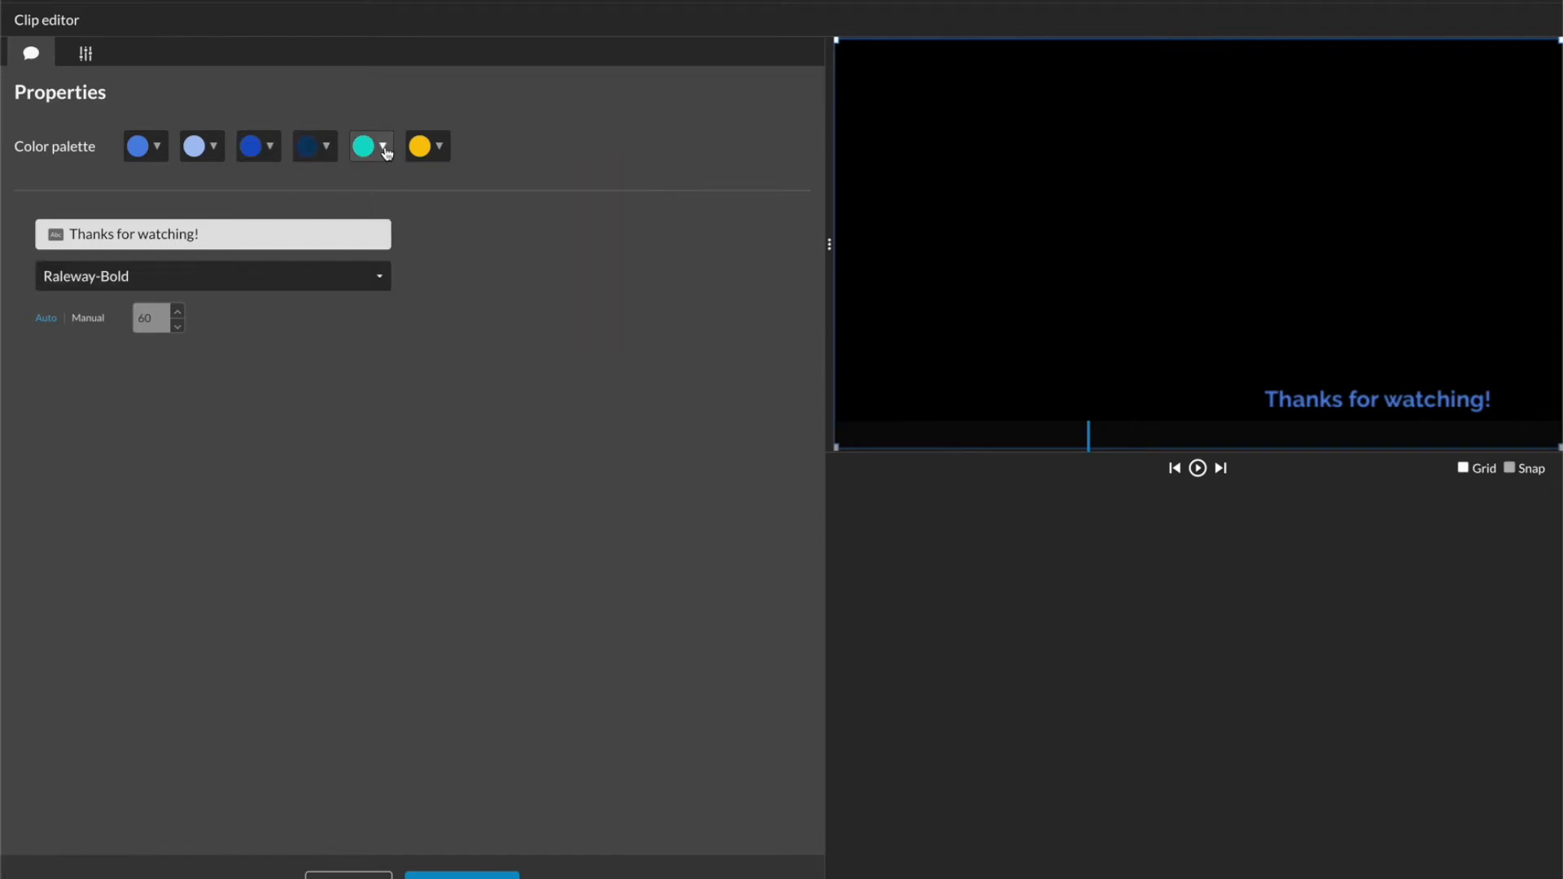
left_click(382, 150)
left_click(403, 177)
left_click(439, 148)
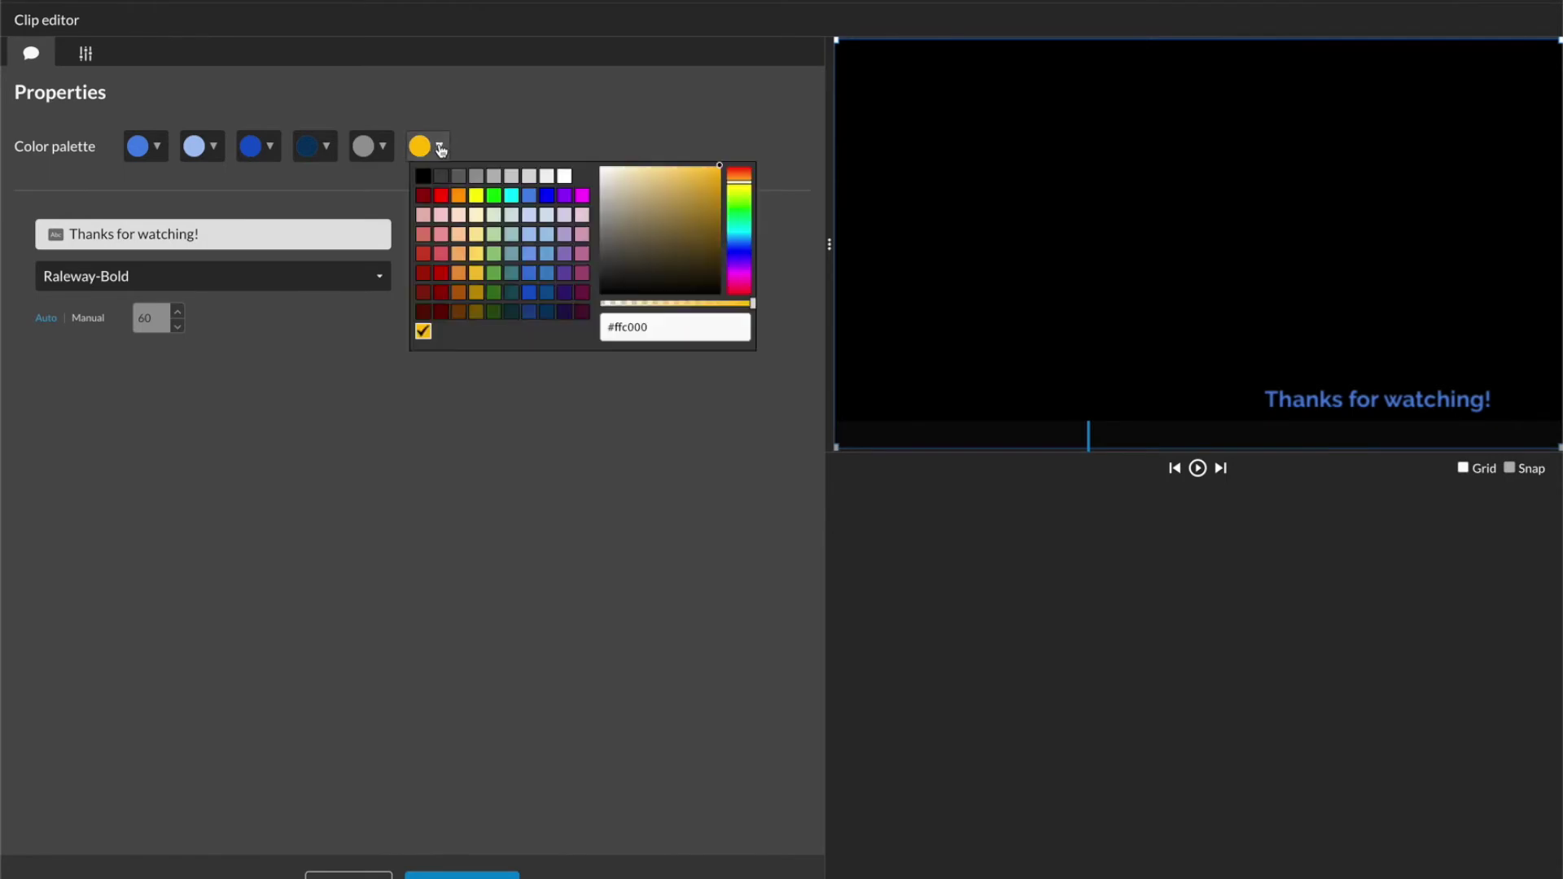
left_click(564, 311)
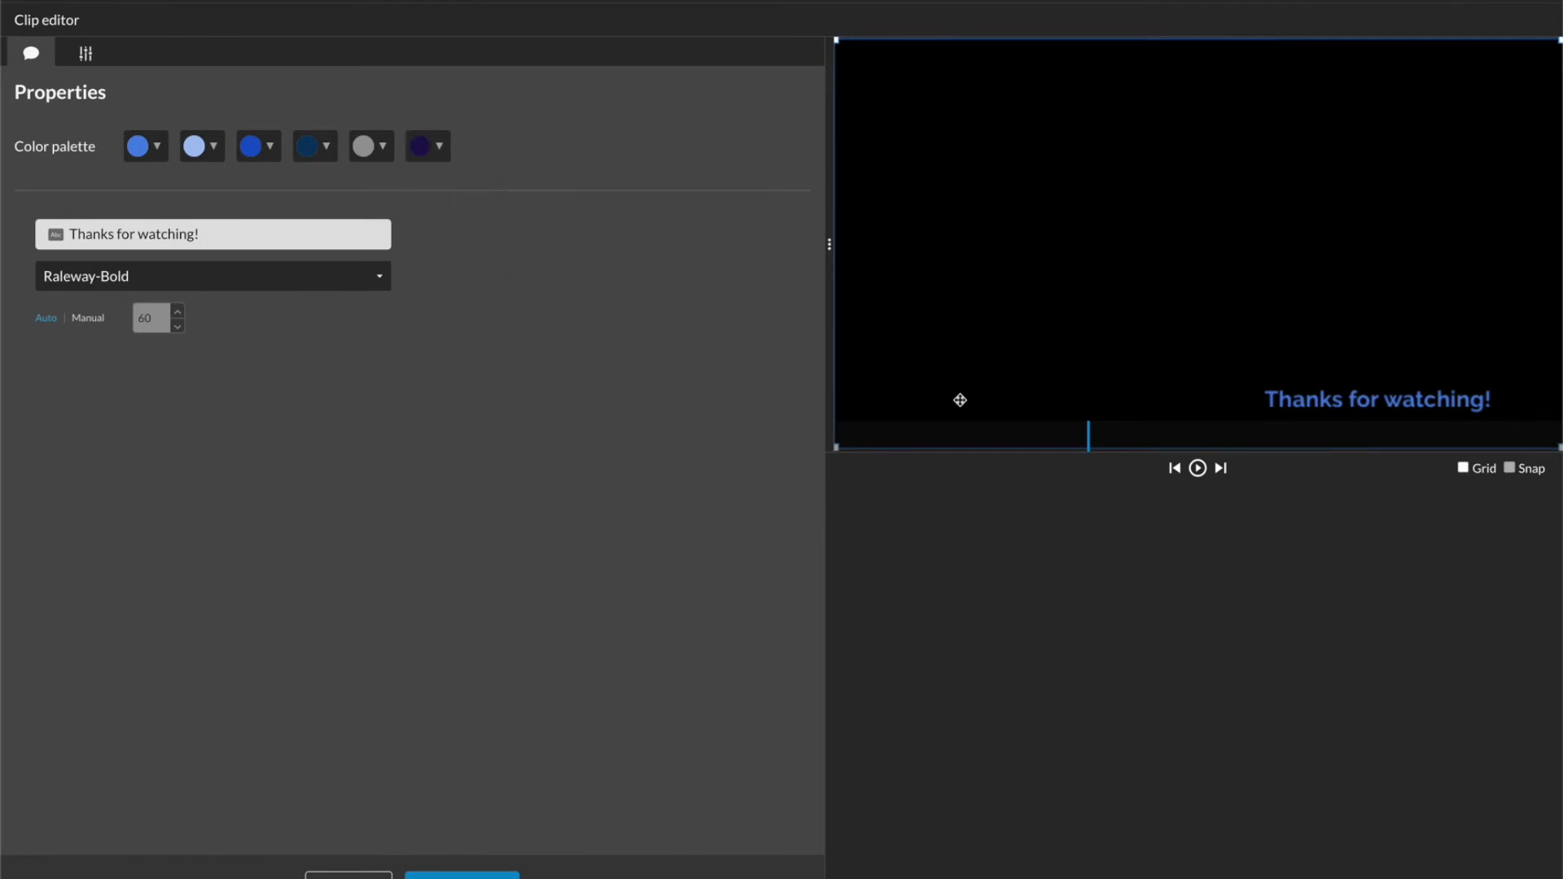
Switch the caption text size from Auto to Manual and set it to 90
left_click(92, 322)
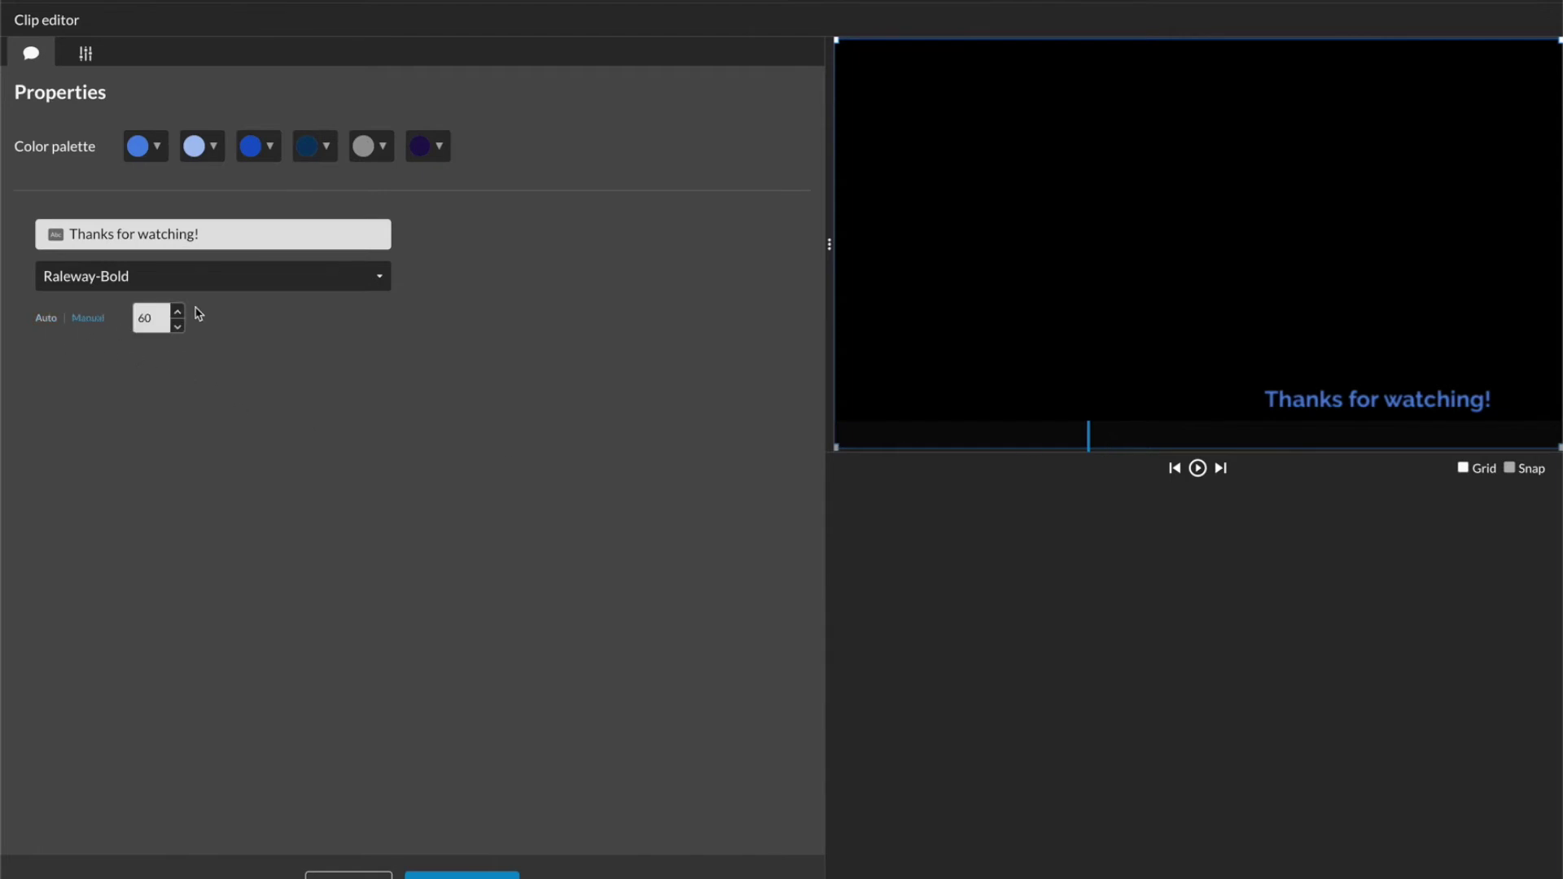
left_click(179, 314)
left_click(178, 314)
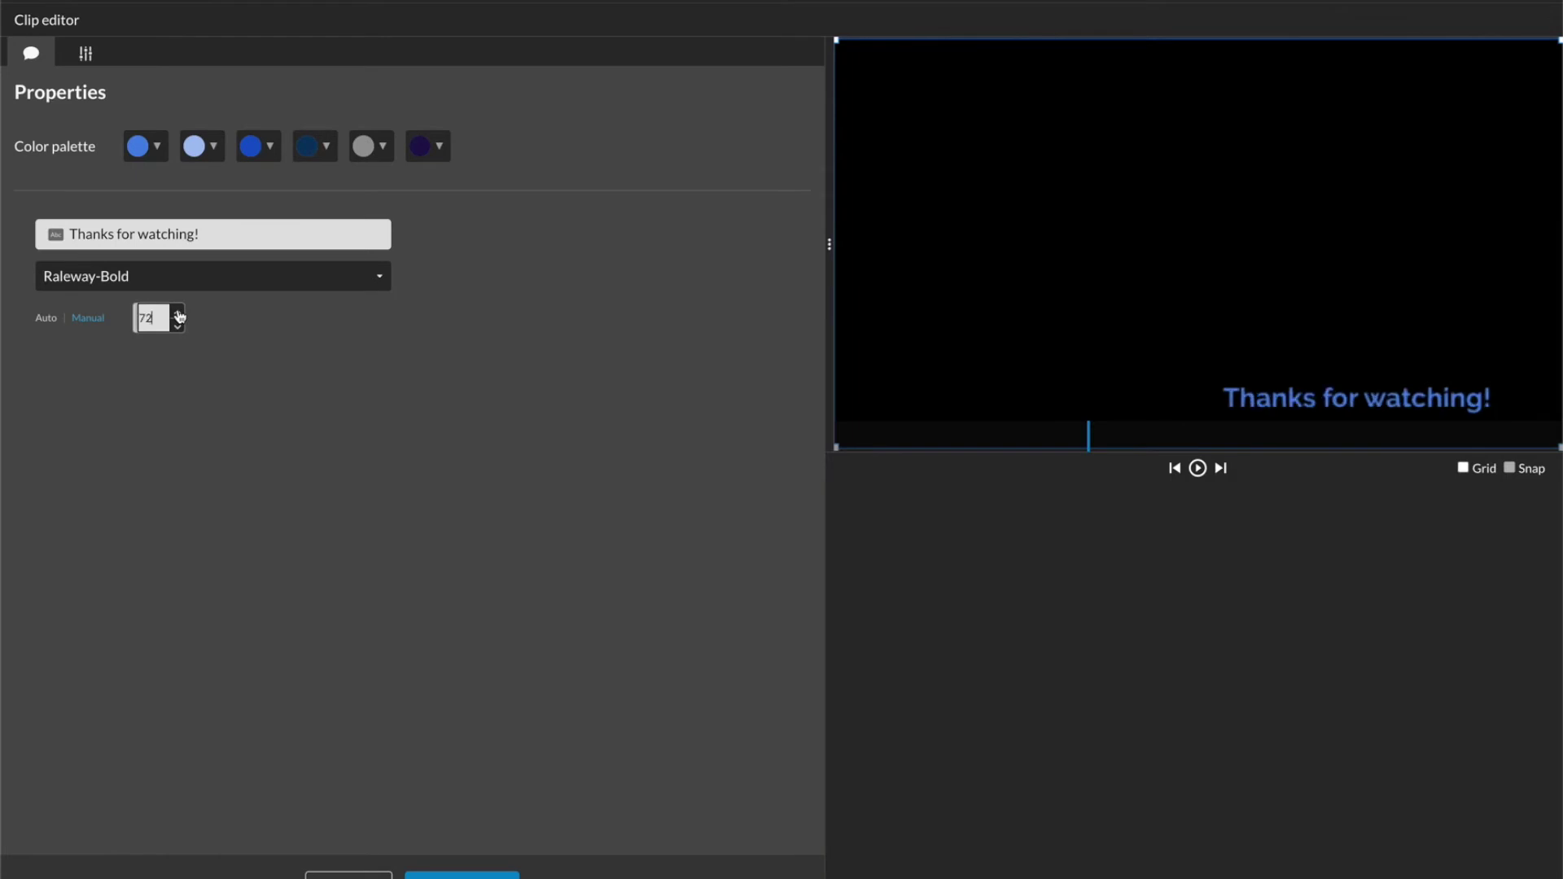
left_click_drag(164, 317, 135, 325)
type("100")
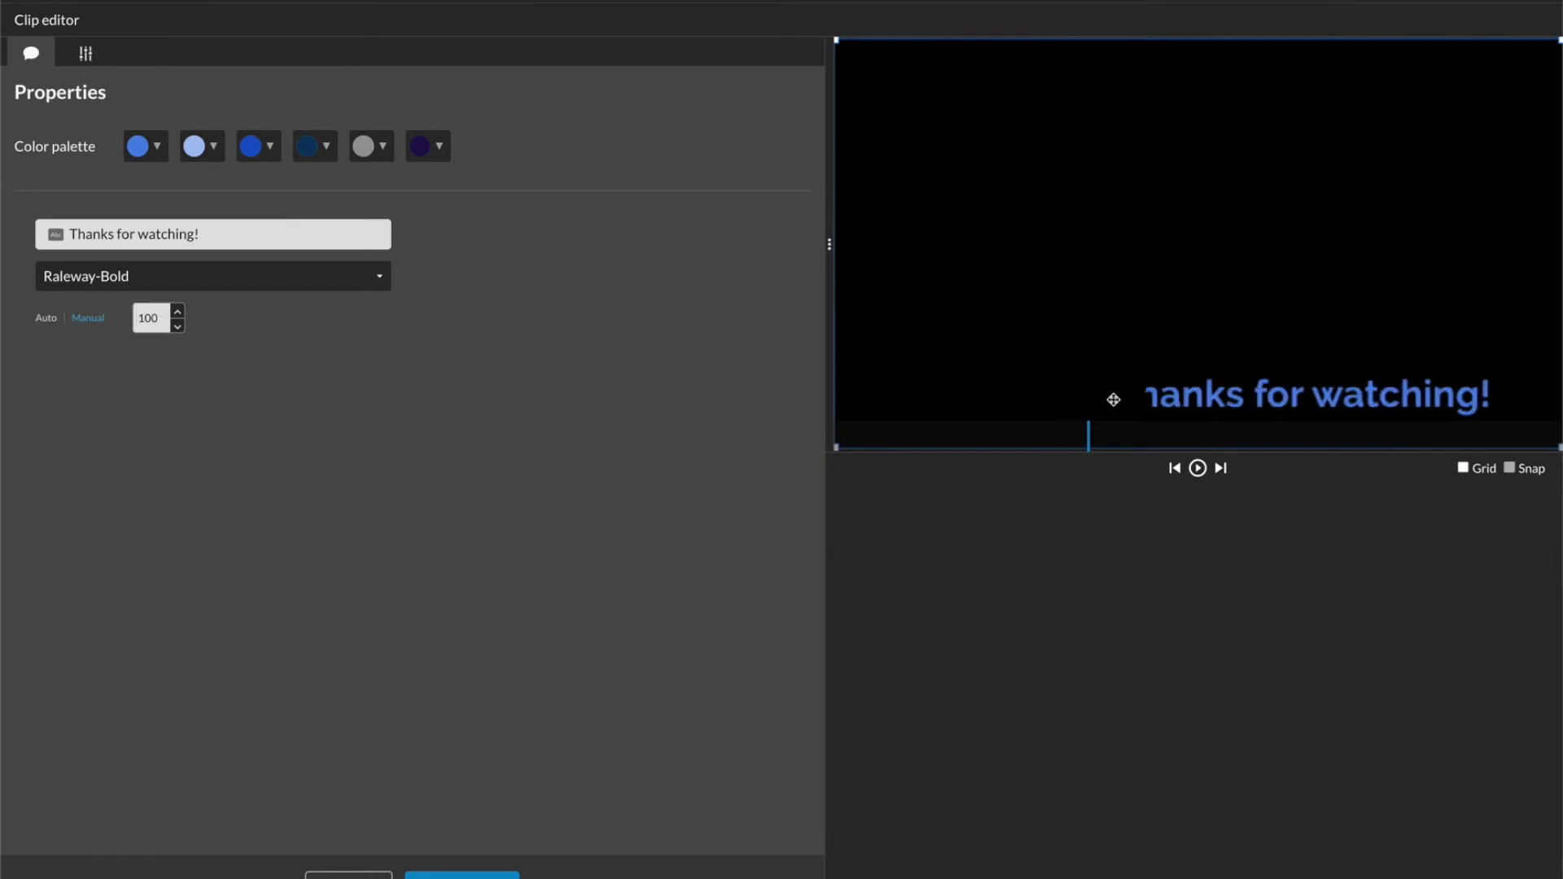
left_click_drag(171, 321, 136, 322)
type("90")
key("Return")
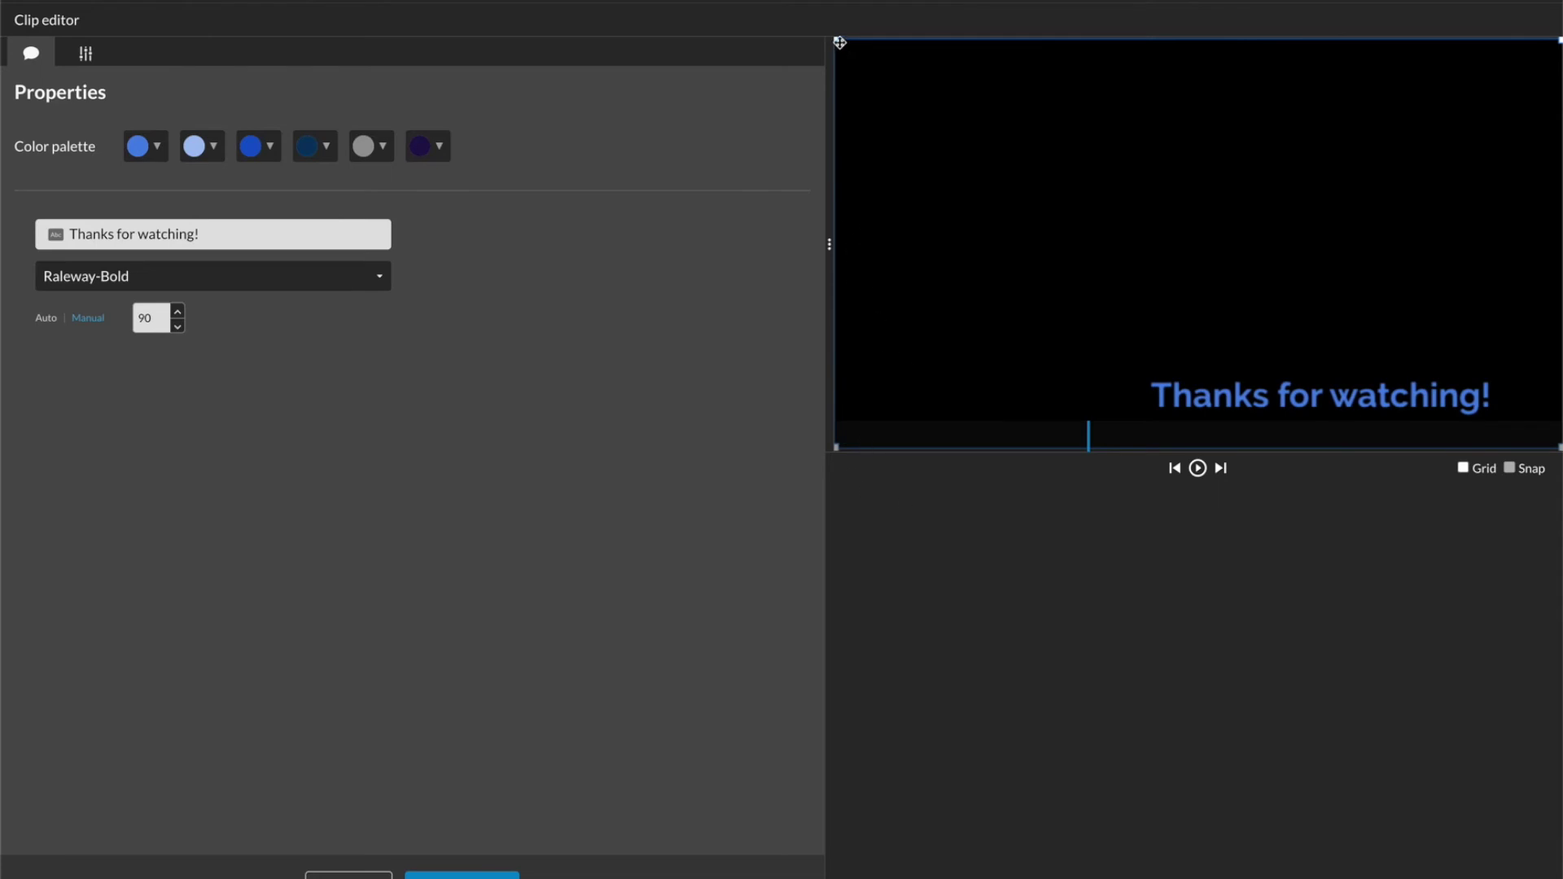
Enlarge the caption box, move it to the frame's top-left, preview, and close the editor
left_click_drag(835, 39, 916, 85)
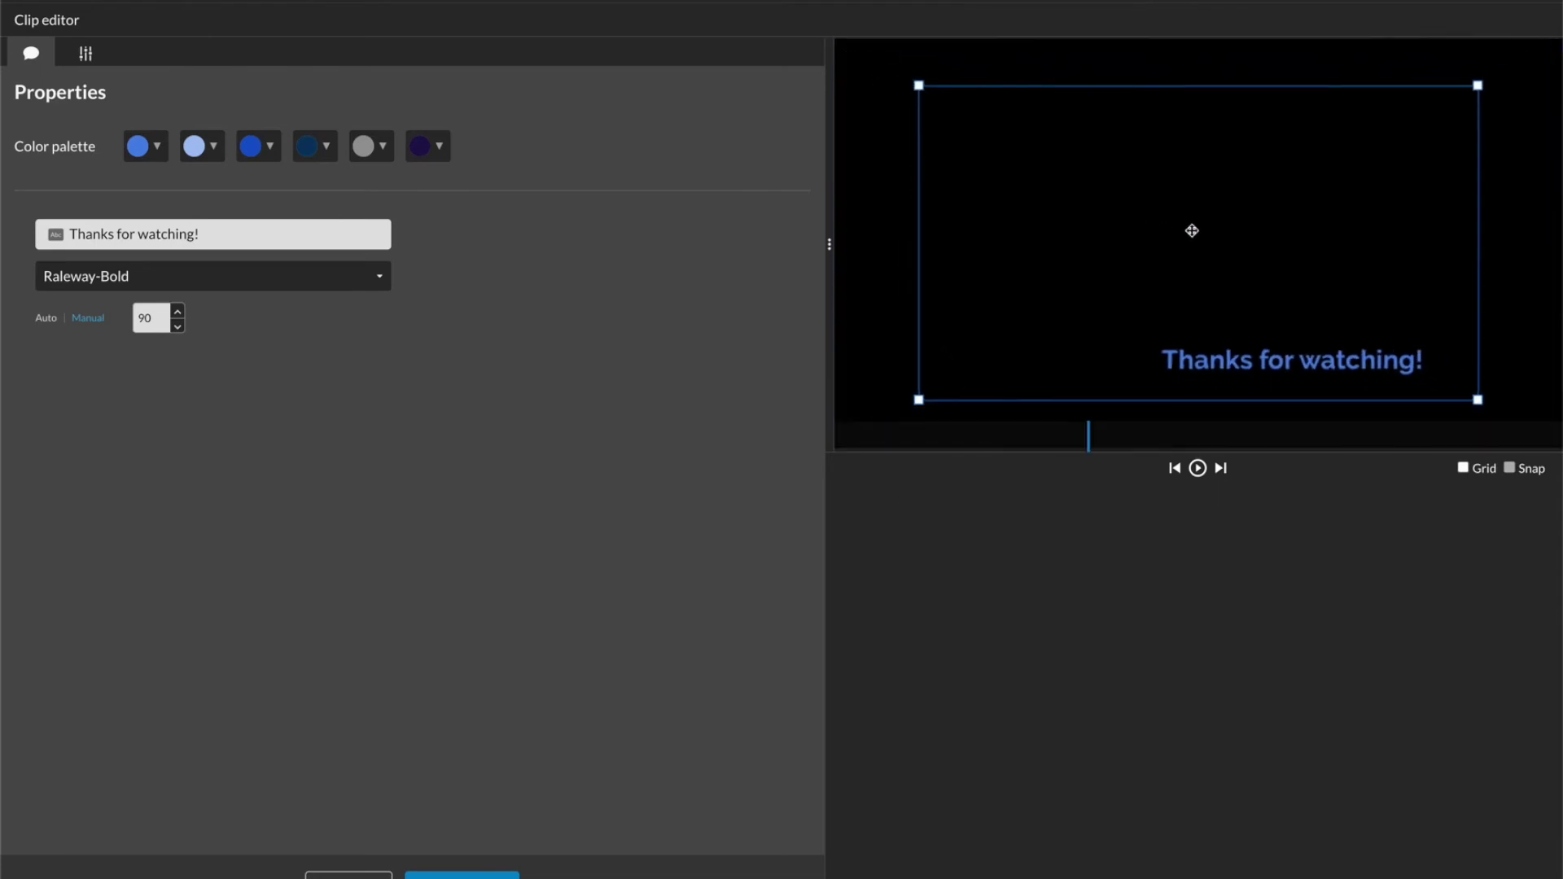
mouse_move(1191, 231)
left_mouse_down()
mouse_move(1099, 197)
mouse_move(945, 60)
left_mouse_up()
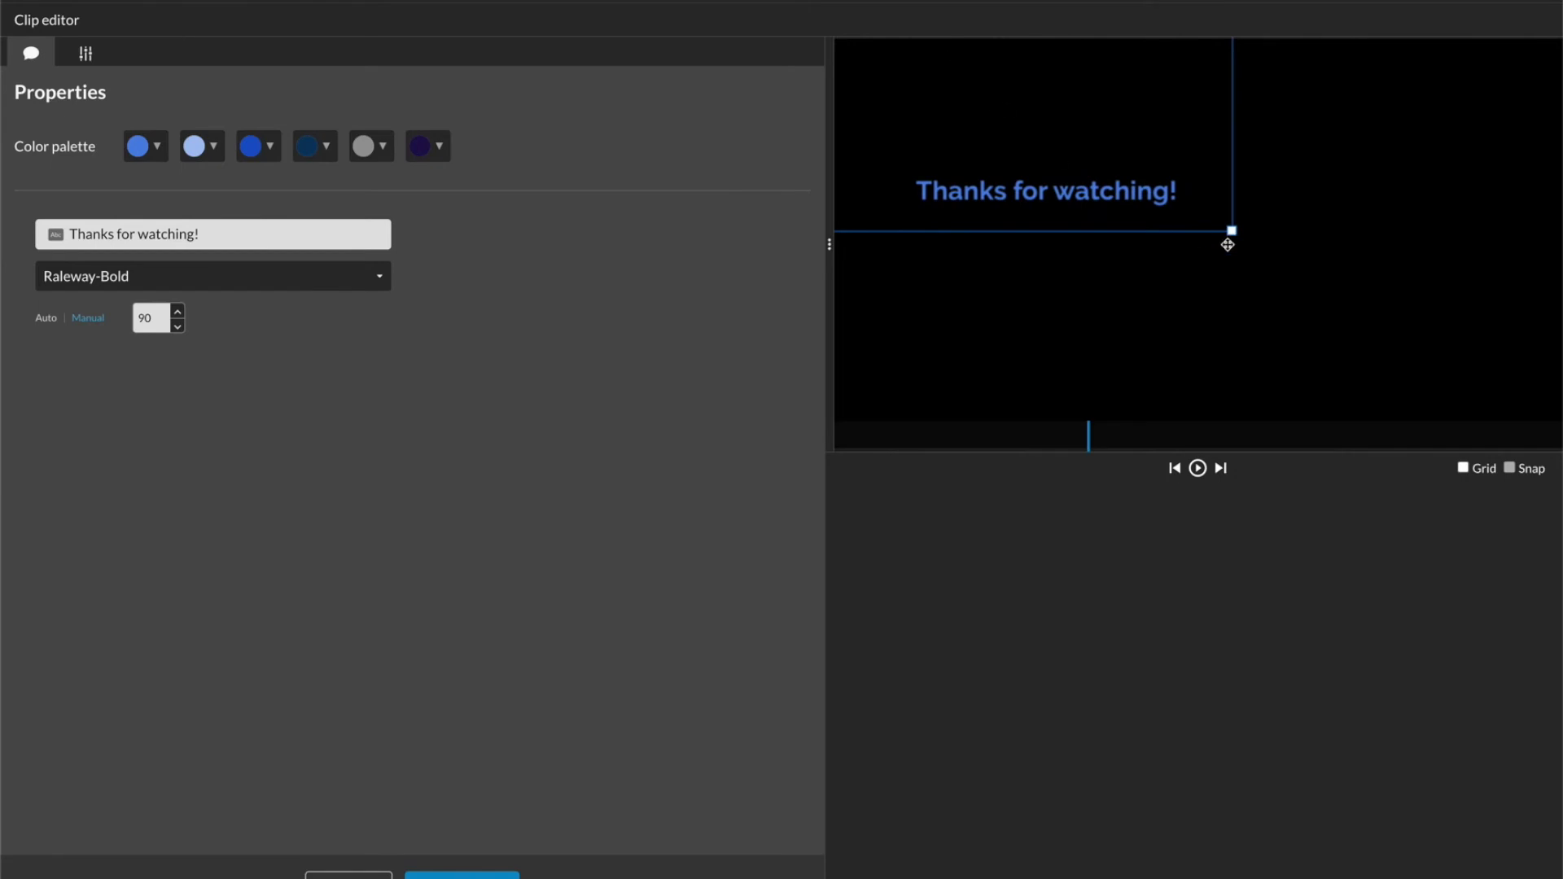
left_click_drag(1233, 231, 1279, 287)
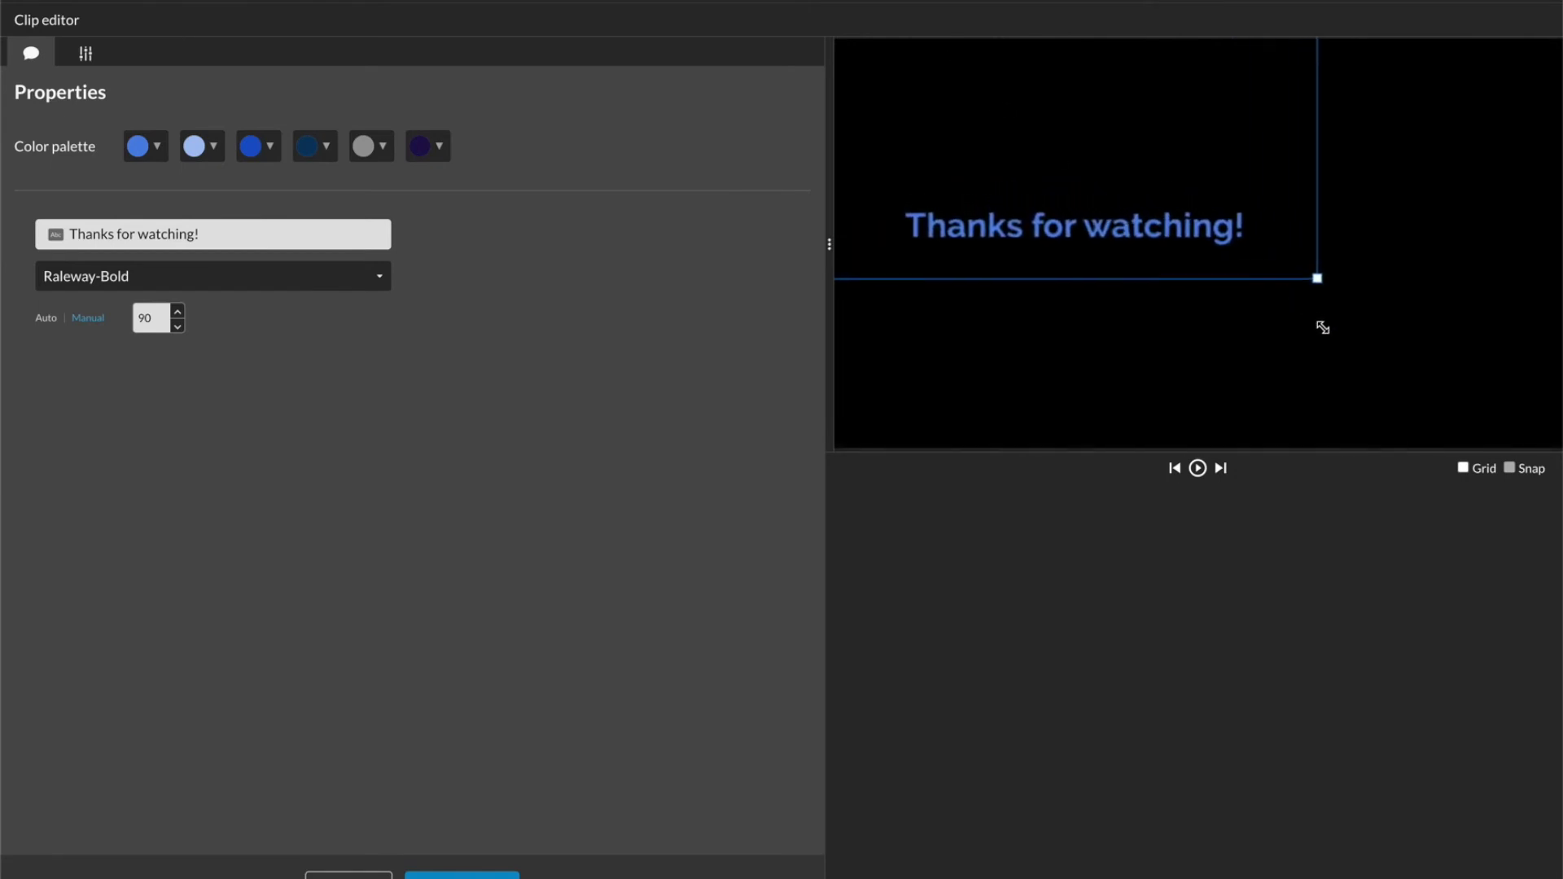
left_click_drag(1323, 328, 1331, 339)
left_click_drag(1163, 240, 1145, 166)
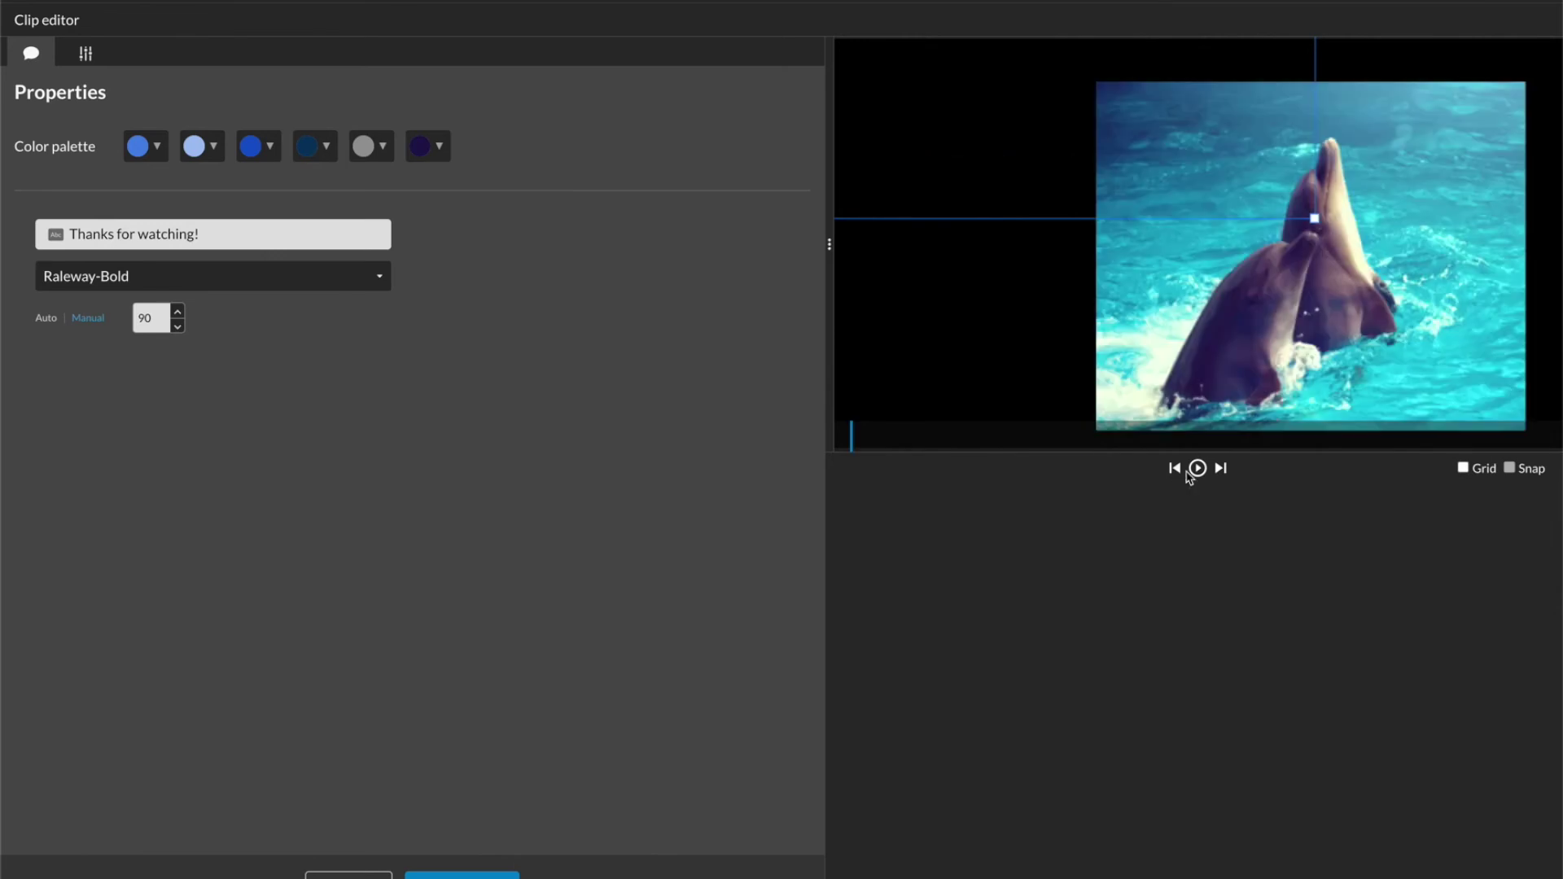
left_click(1197, 470)
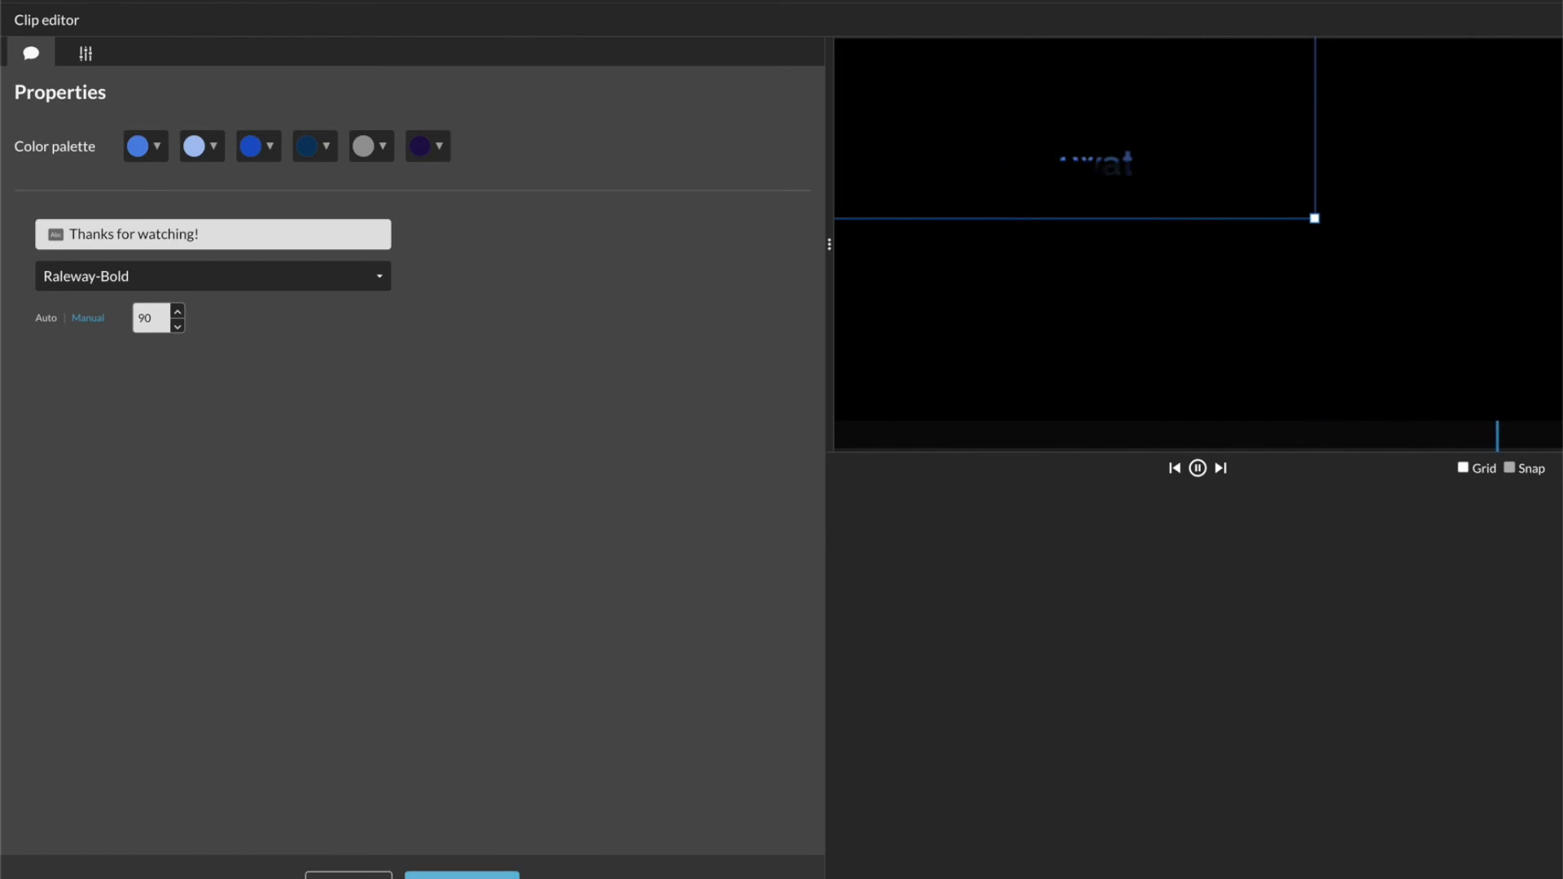
left_click(461, 874)
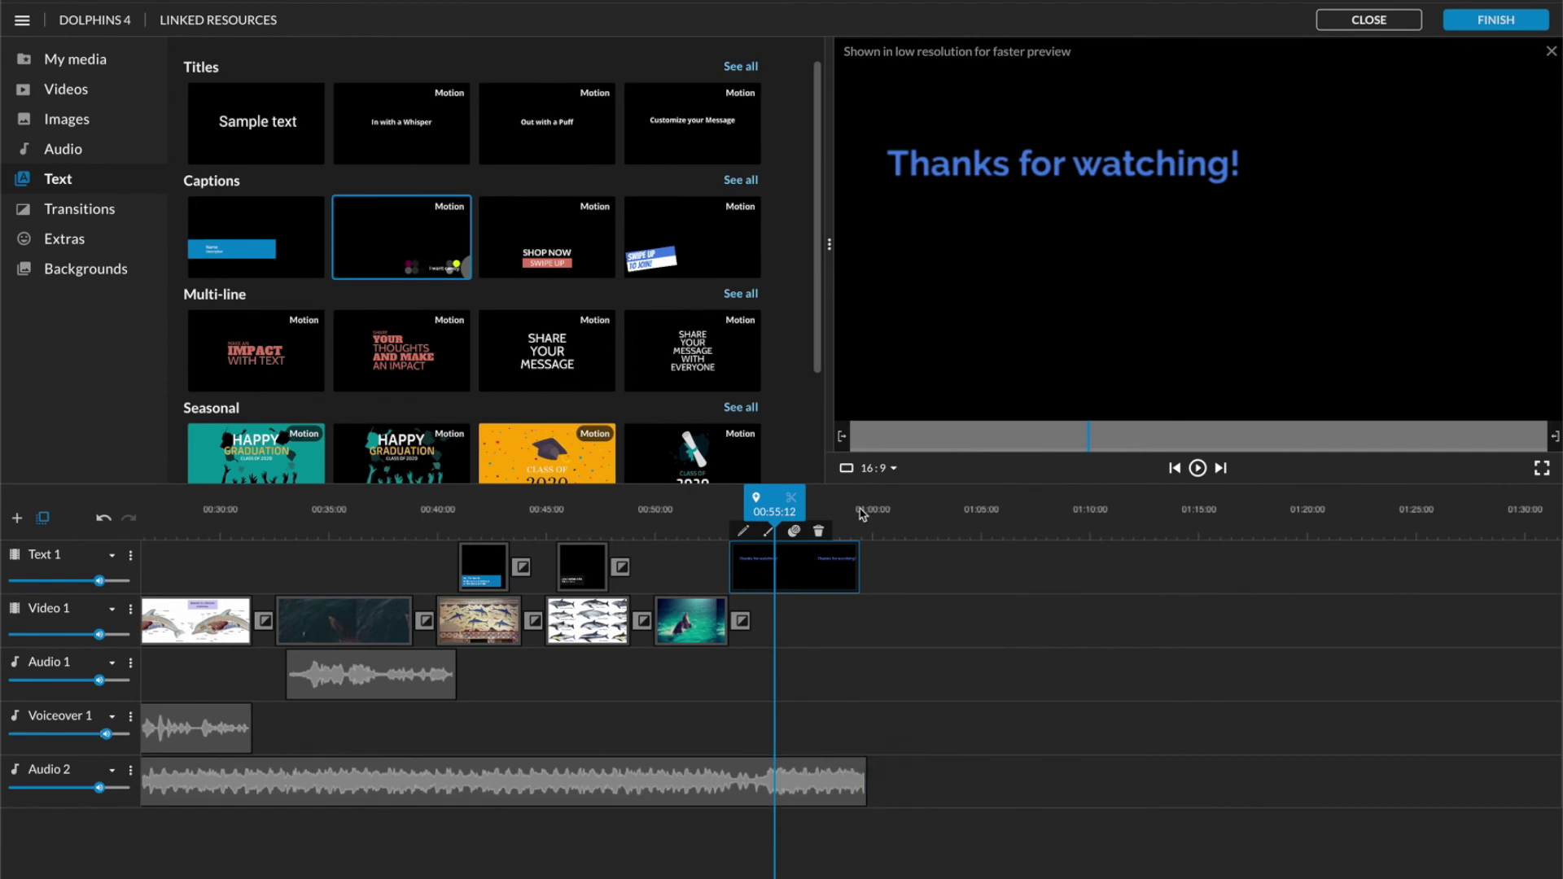
Rewind to the last dolphin clip, around 00:50, and play the slideshow's ending
left_click_drag(774, 498, 673, 489)
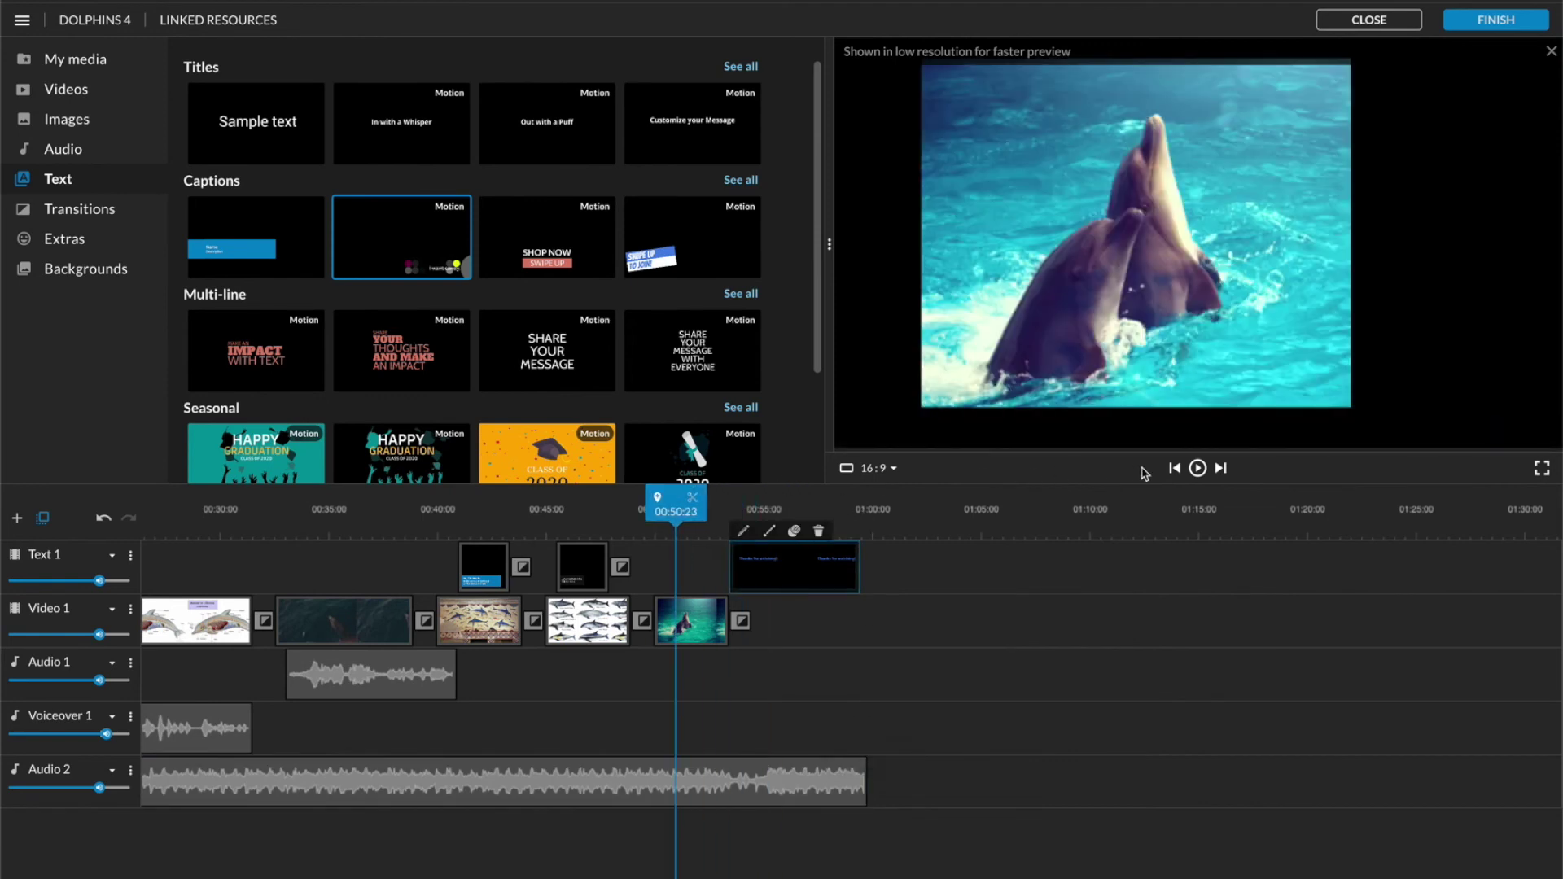
left_click(1198, 468)
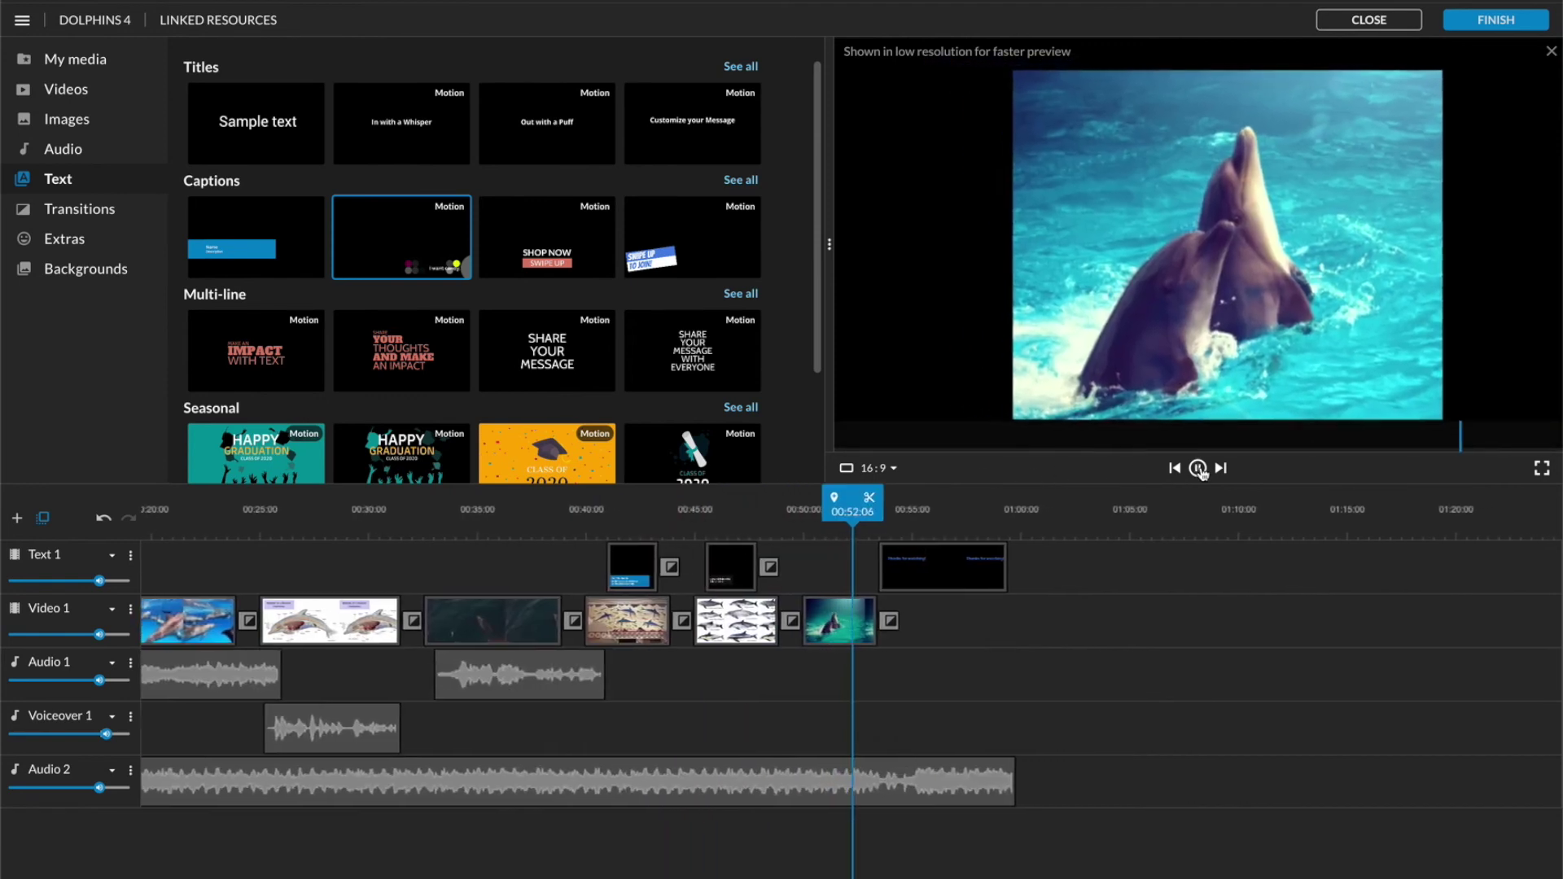